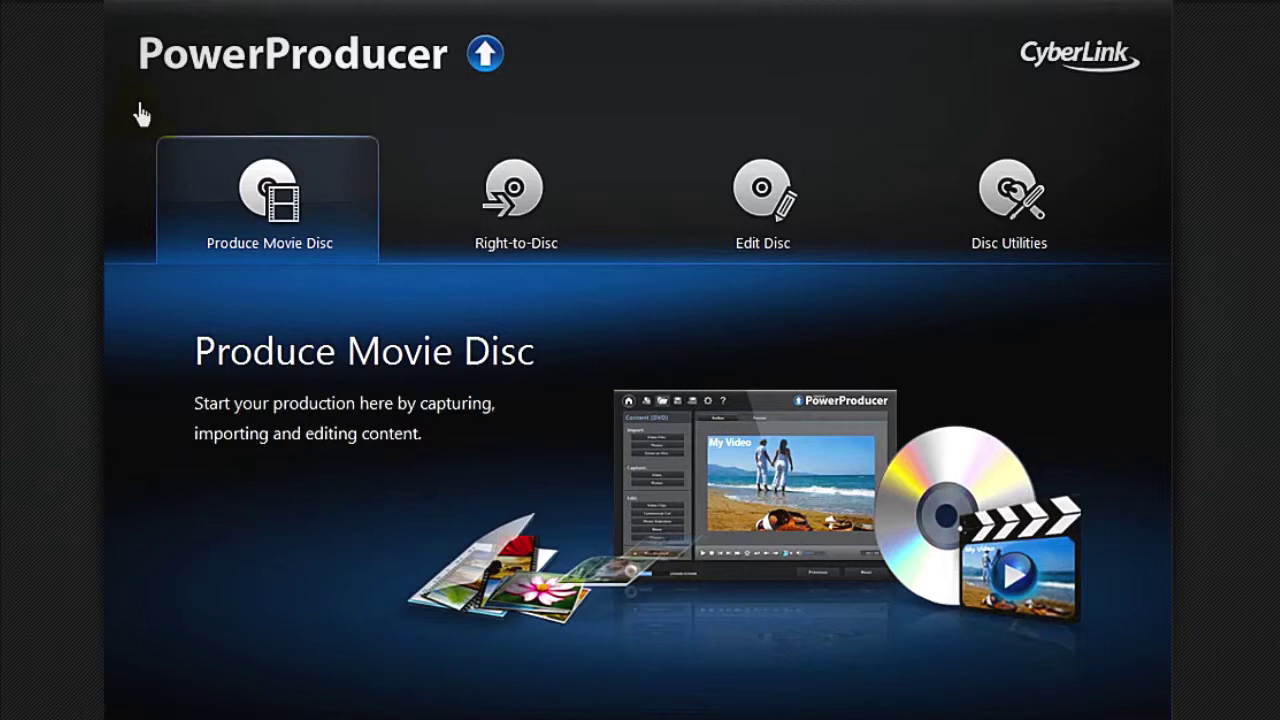
Step: Create a DVD-Video (Standard 2D with menu) disc project at 8.5GB capacity and 16:9 aspect ratio
click(184, 165)
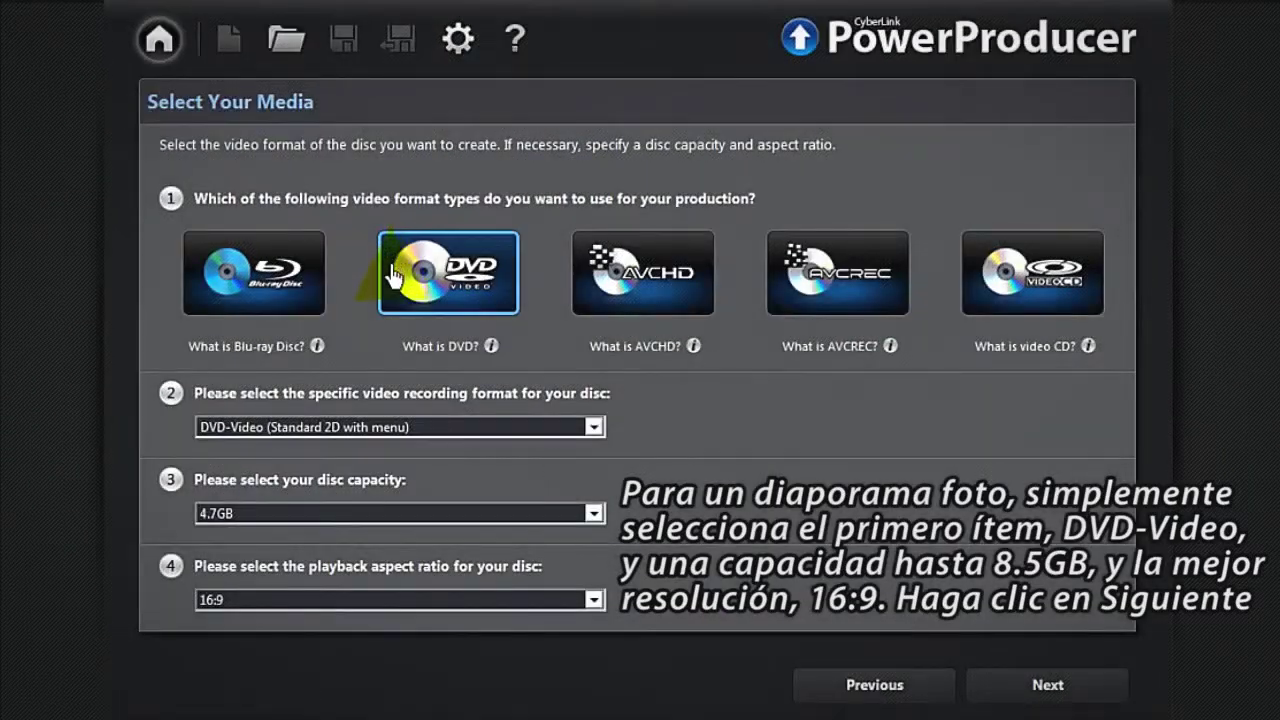
click(340, 427)
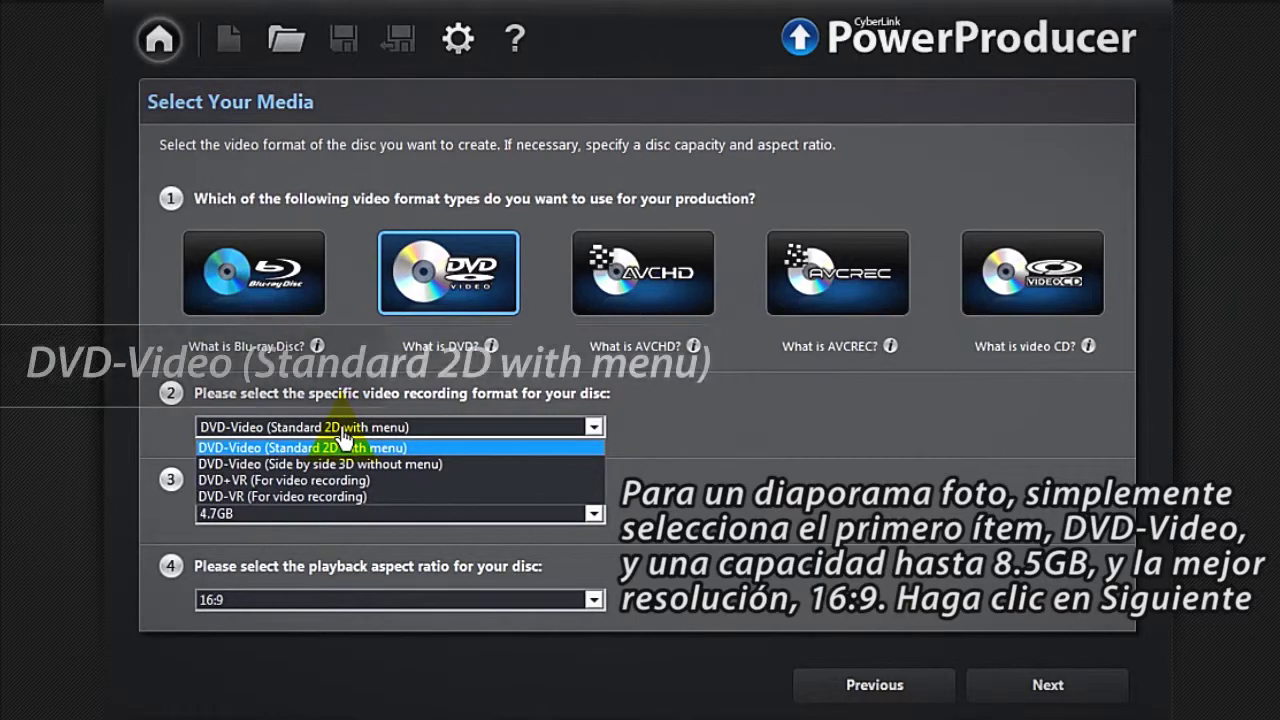
click(453, 448)
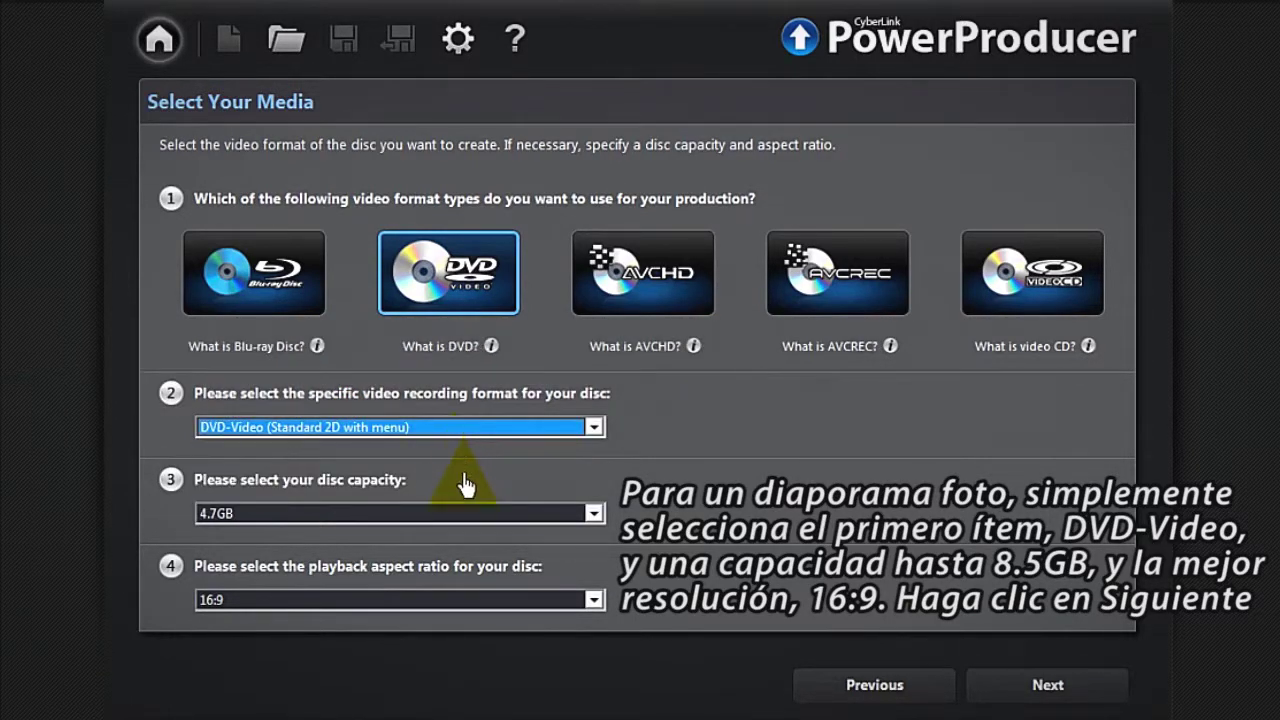
click(453, 515)
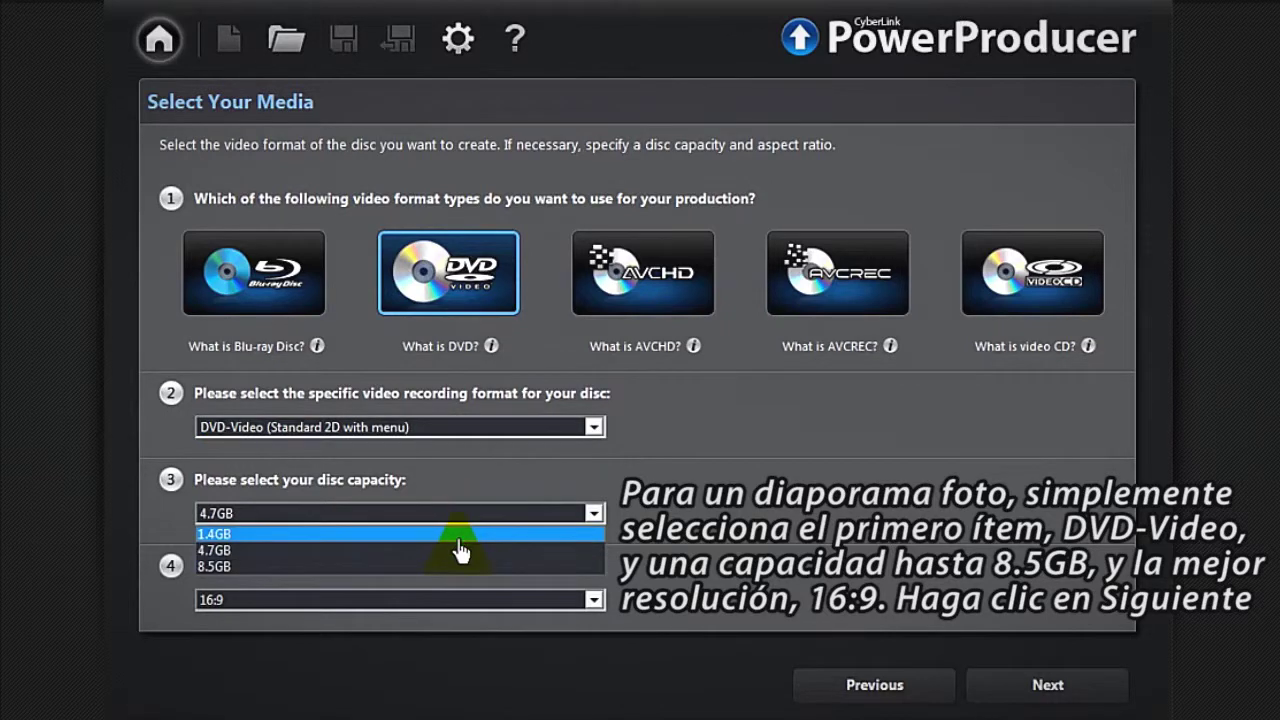
click(453, 567)
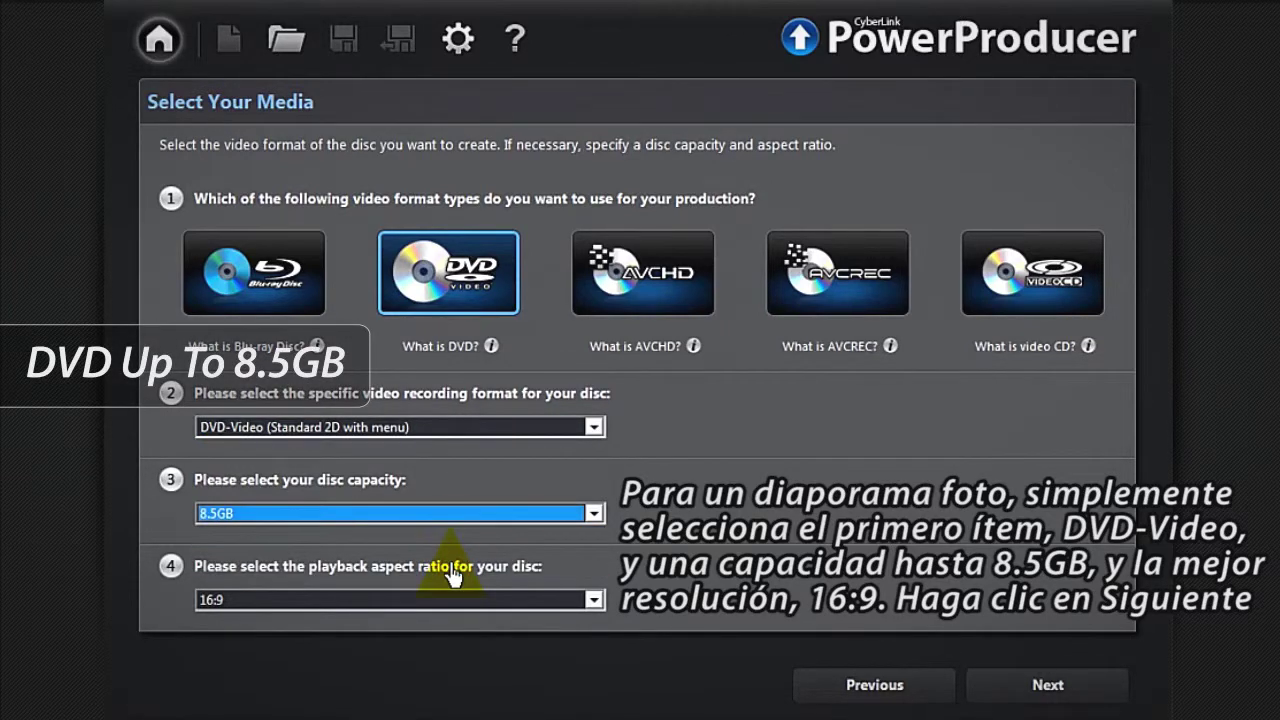
click(439, 602)
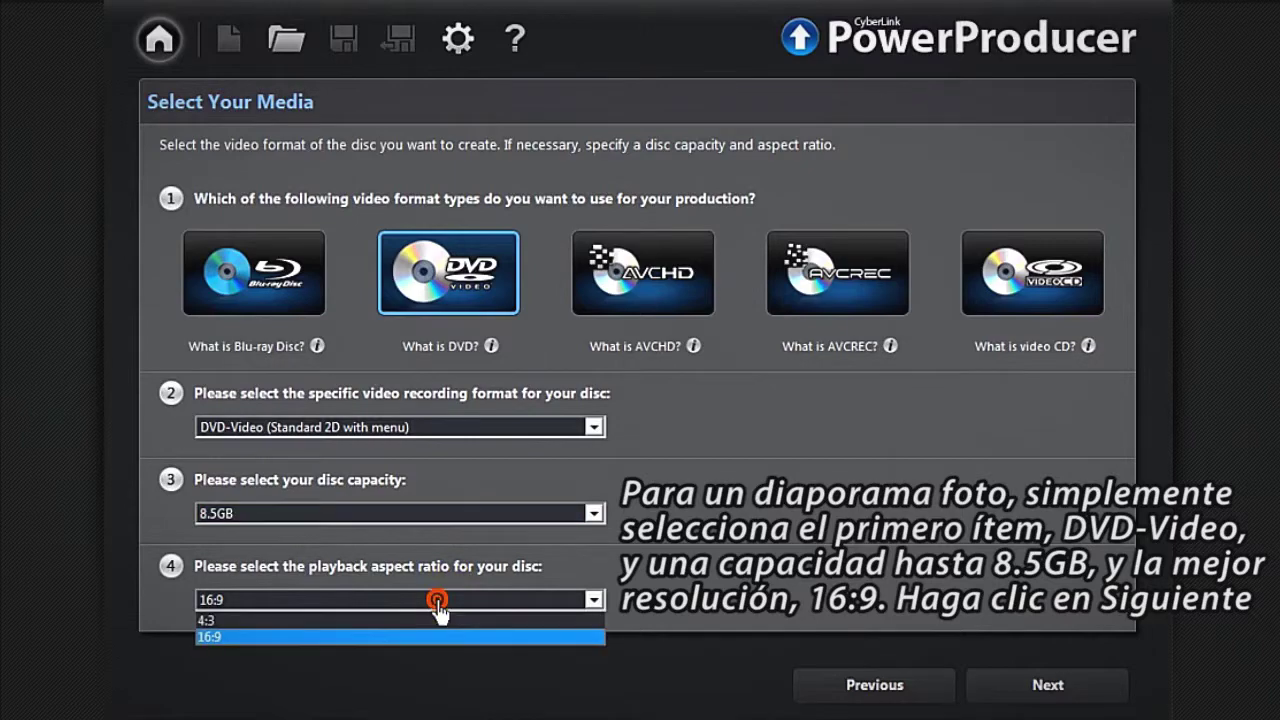
click(429, 638)
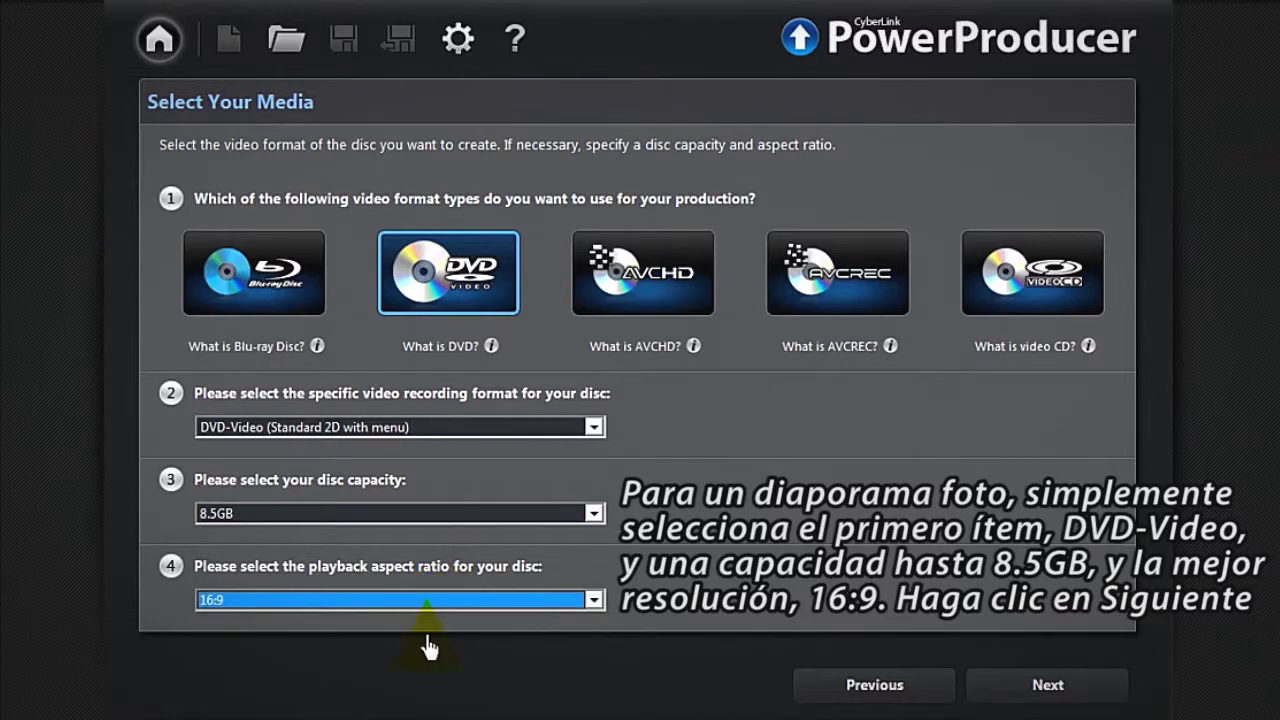
click(986, 686)
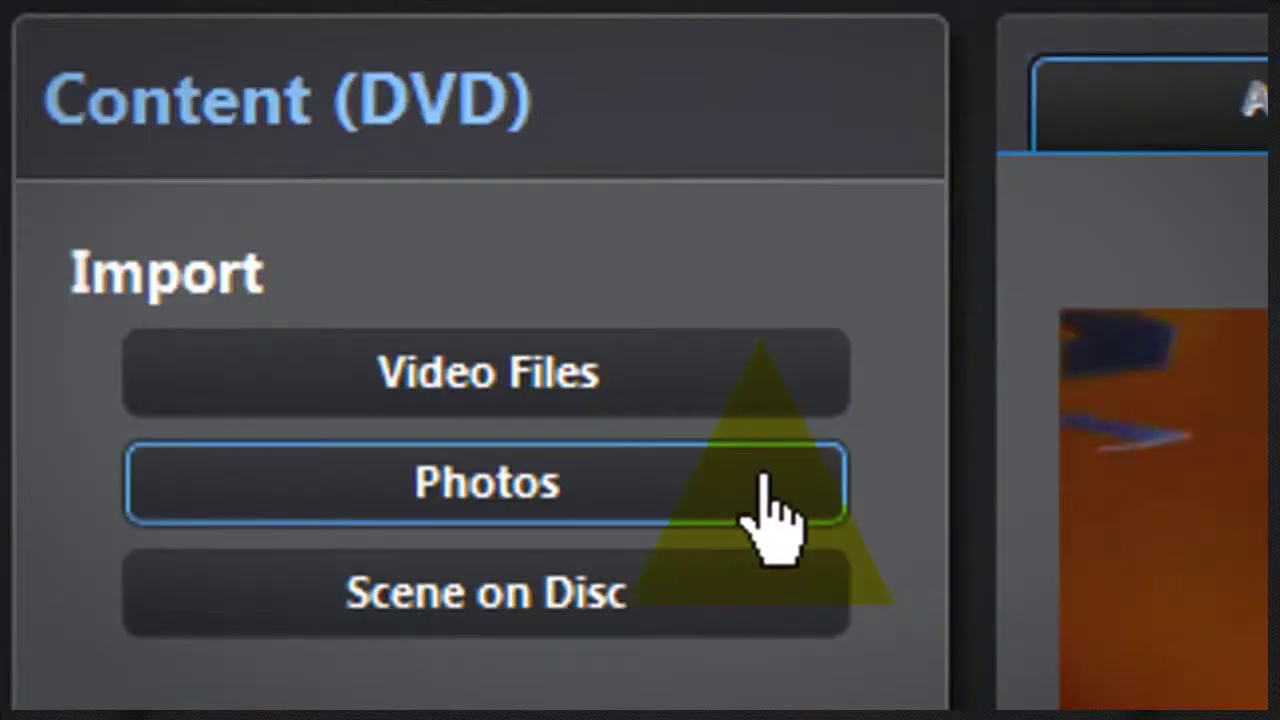
Step: Import photos BROADWAY-1 through BROADWAY-8 from the SLIDESHOWS folder into the slideshow
click(770, 510)
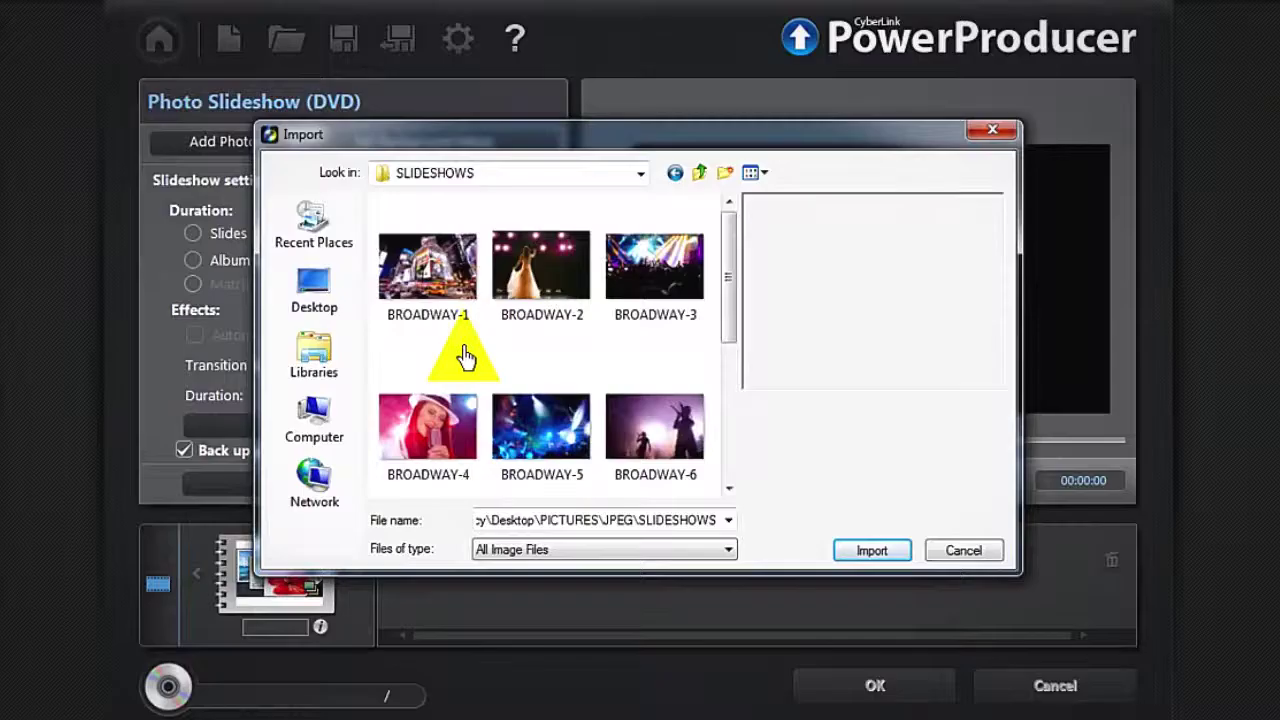
click(428, 280)
ctrl+click(541, 270)
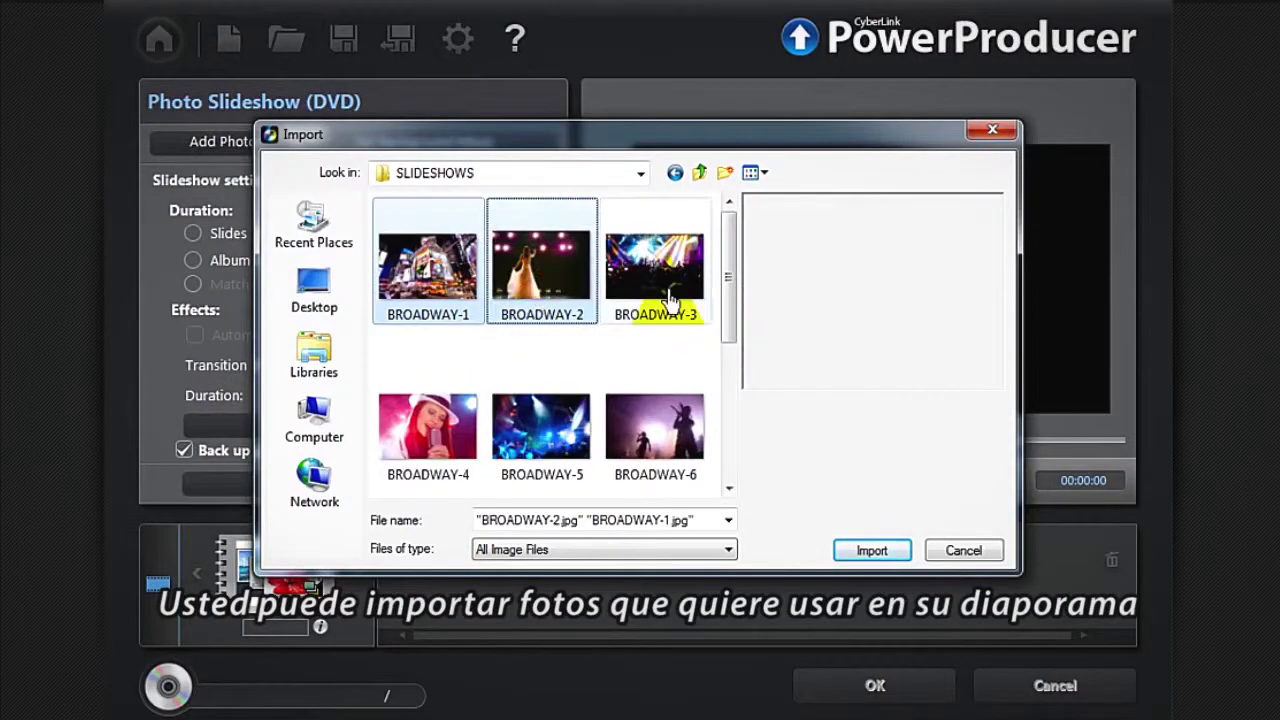
ctrl+click(655, 300)
ctrl+click(428, 425)
ctrl+click(500, 435)
ctrl+click(672, 432)
drag(731, 334, 733, 409)
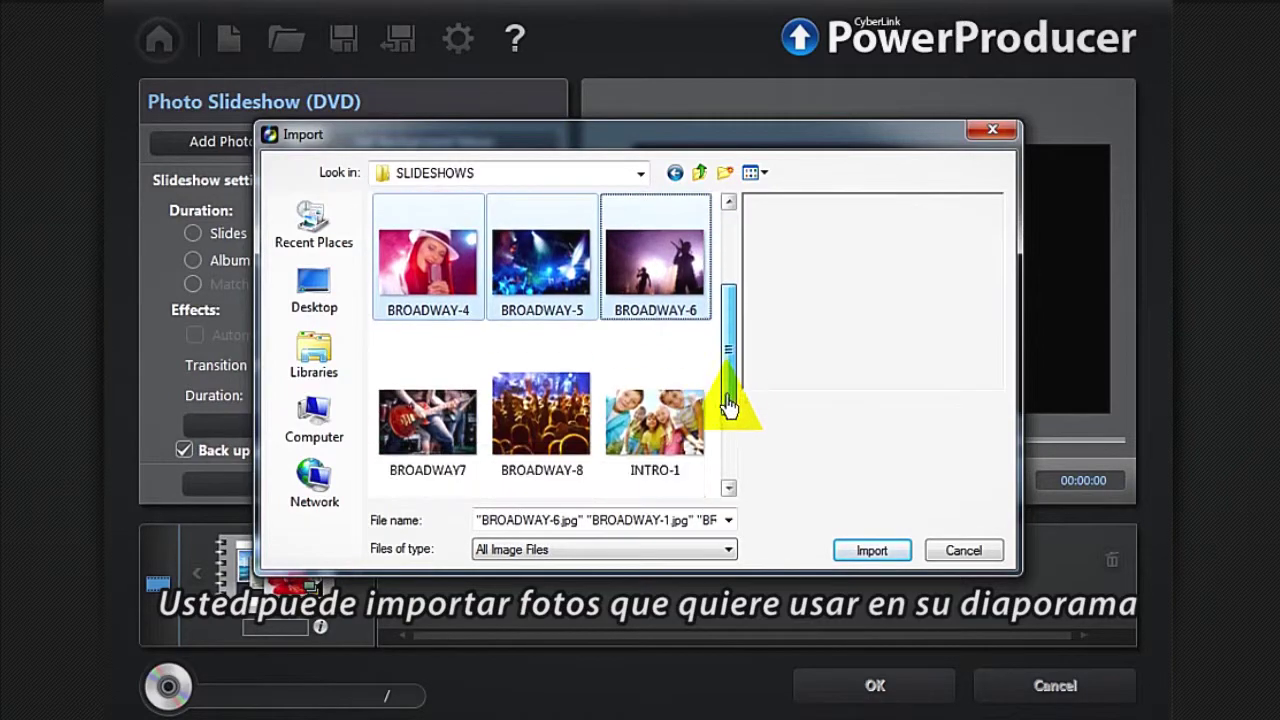
ctrl+click(478, 443)
ctrl+click(541, 420)
click(850, 552)
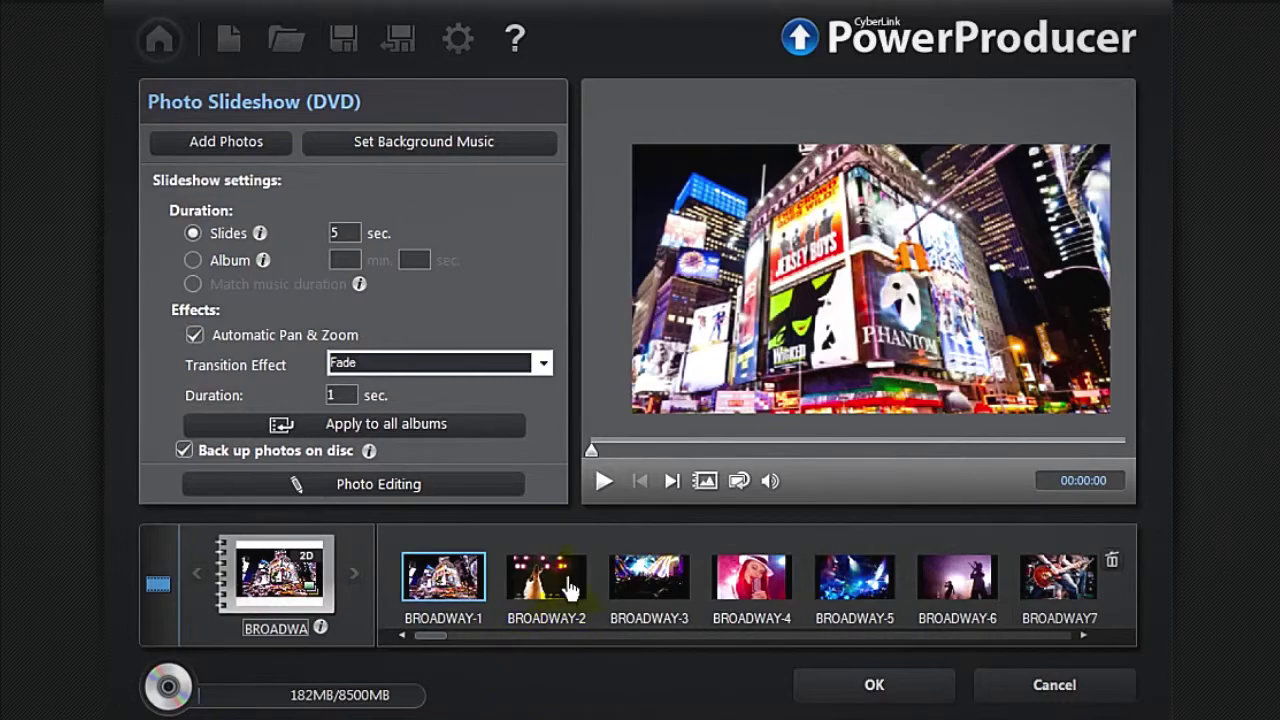
Step: Preview each imported photo from BROADWAY-2 to BROADWAY7, then return to BROADWAY-1
click(570, 590)
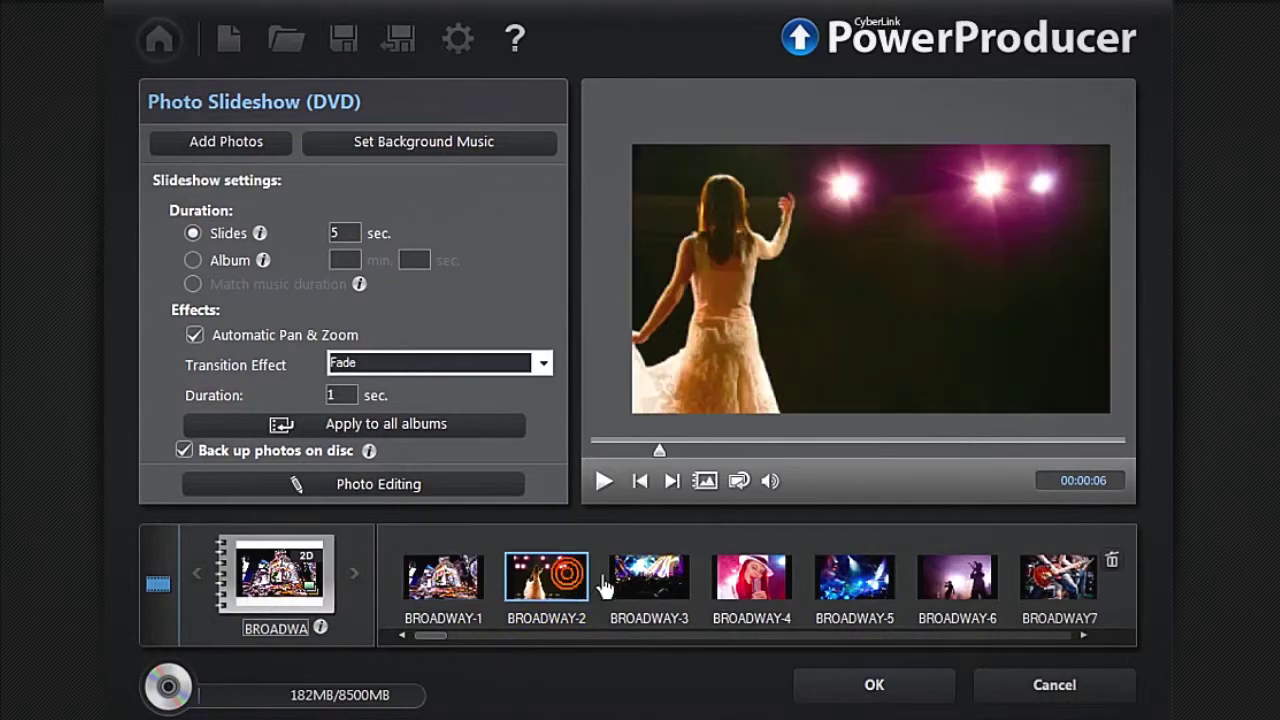
click(656, 586)
click(780, 592)
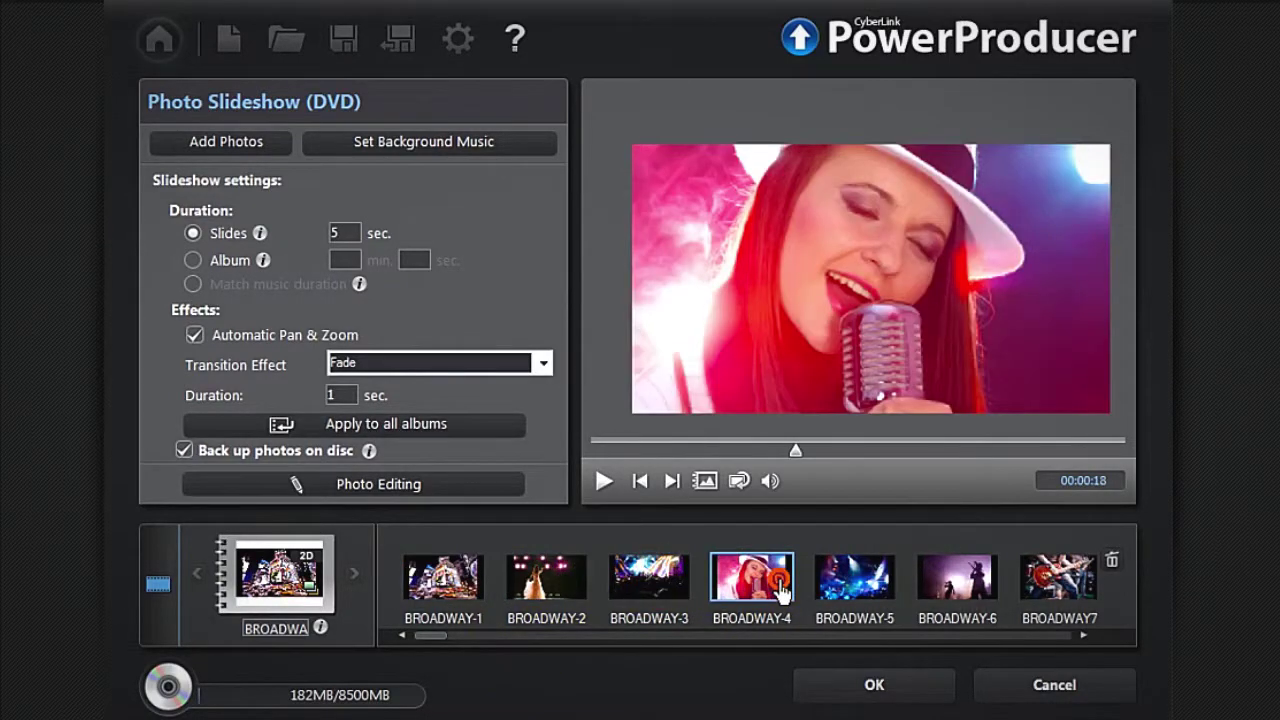
click(886, 592)
click(957, 585)
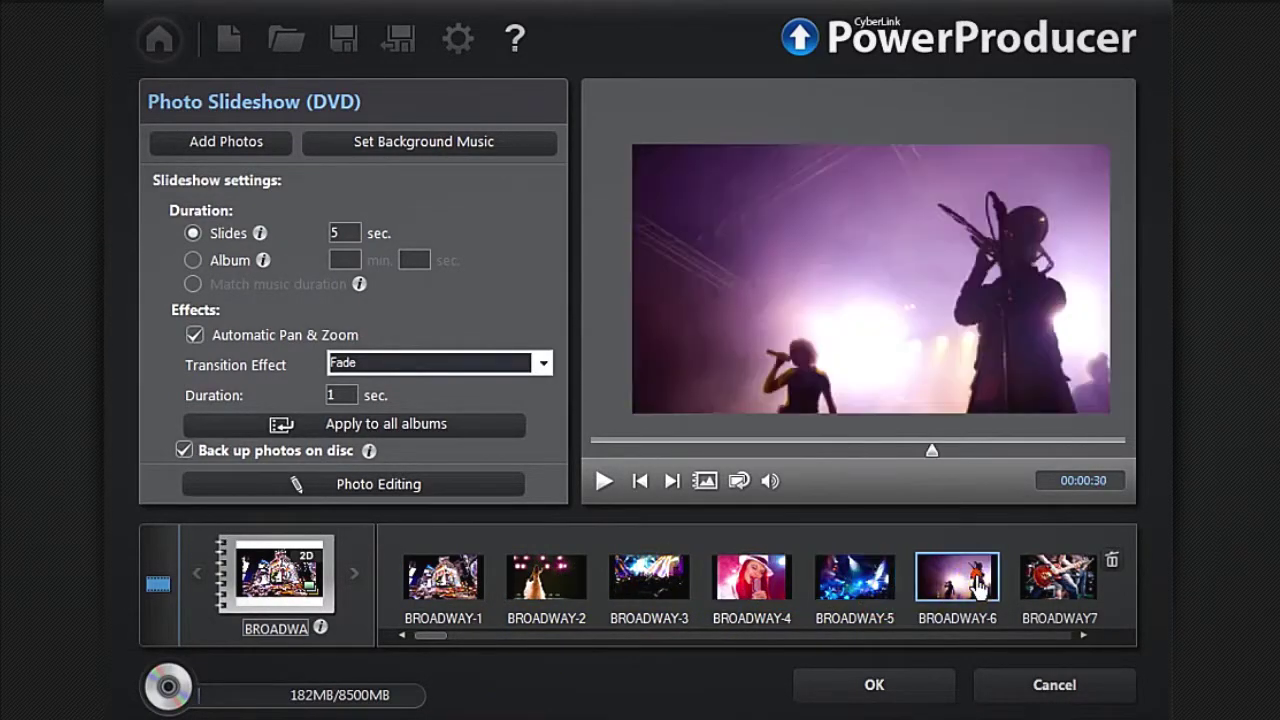
click(1060, 578)
click(443, 577)
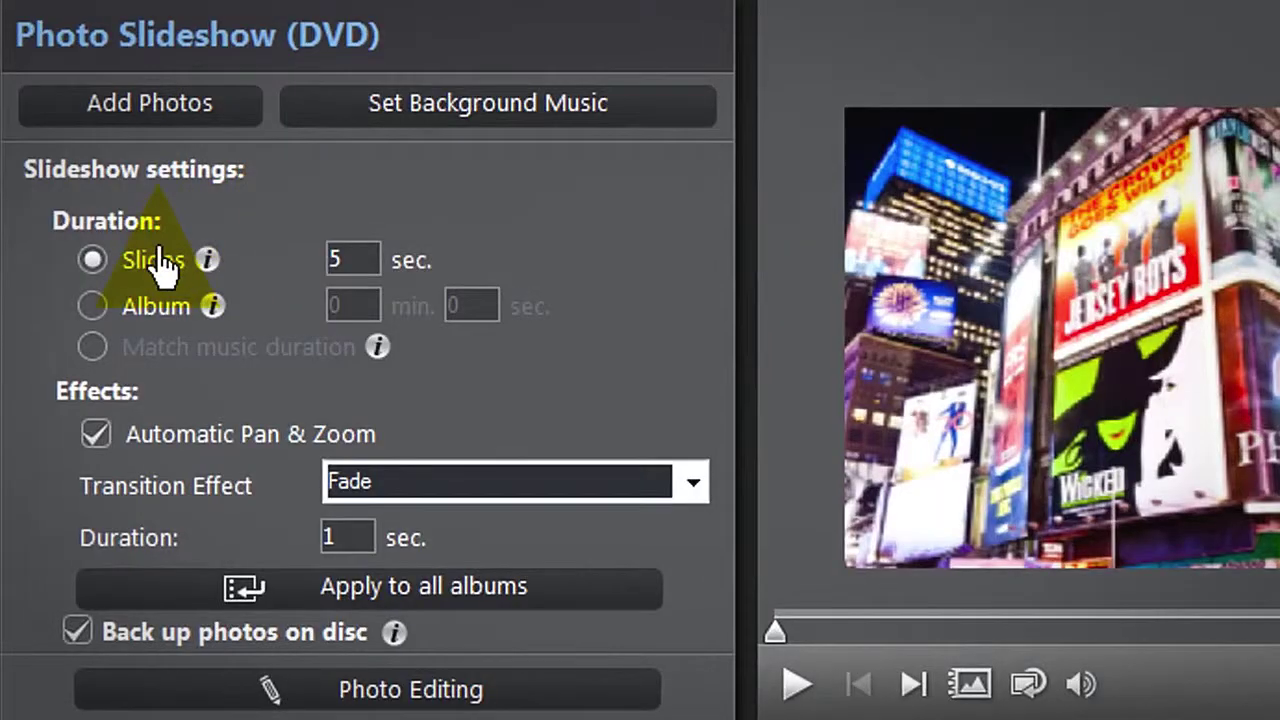
Step: Set the slide duration to 3 seconds and enter 10 and 15 in the other timing fields
double_click(338, 259)
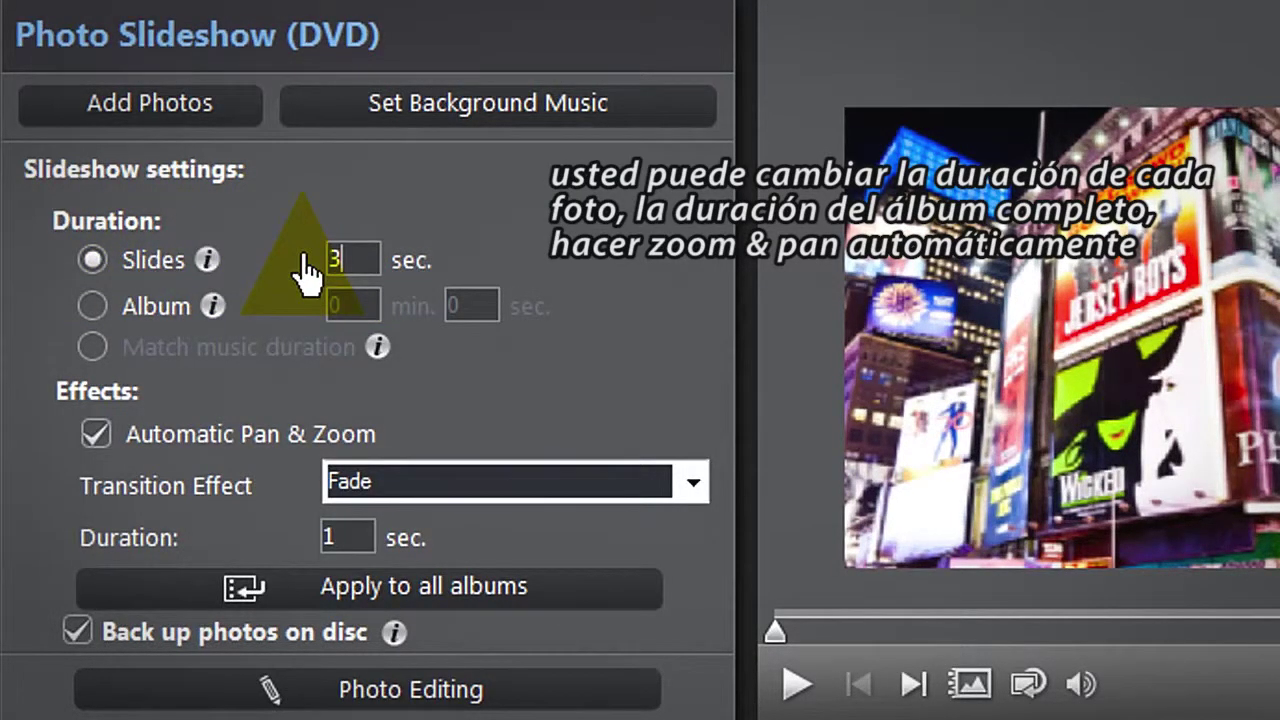
text(3)
click(92, 306)
double_click(339, 305)
text(10)
double_click(470, 305)
text(15)
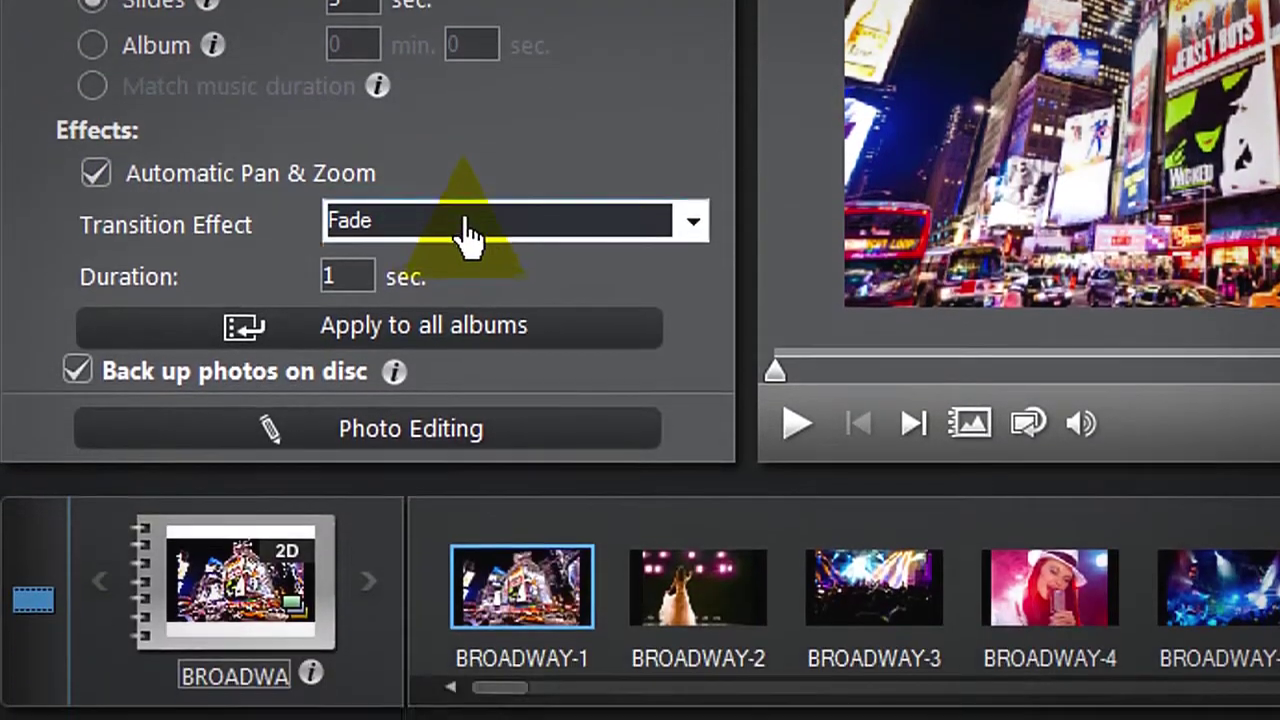
Step: Choose Wipe Down Soft as the transition effect between photos
click(466, 490)
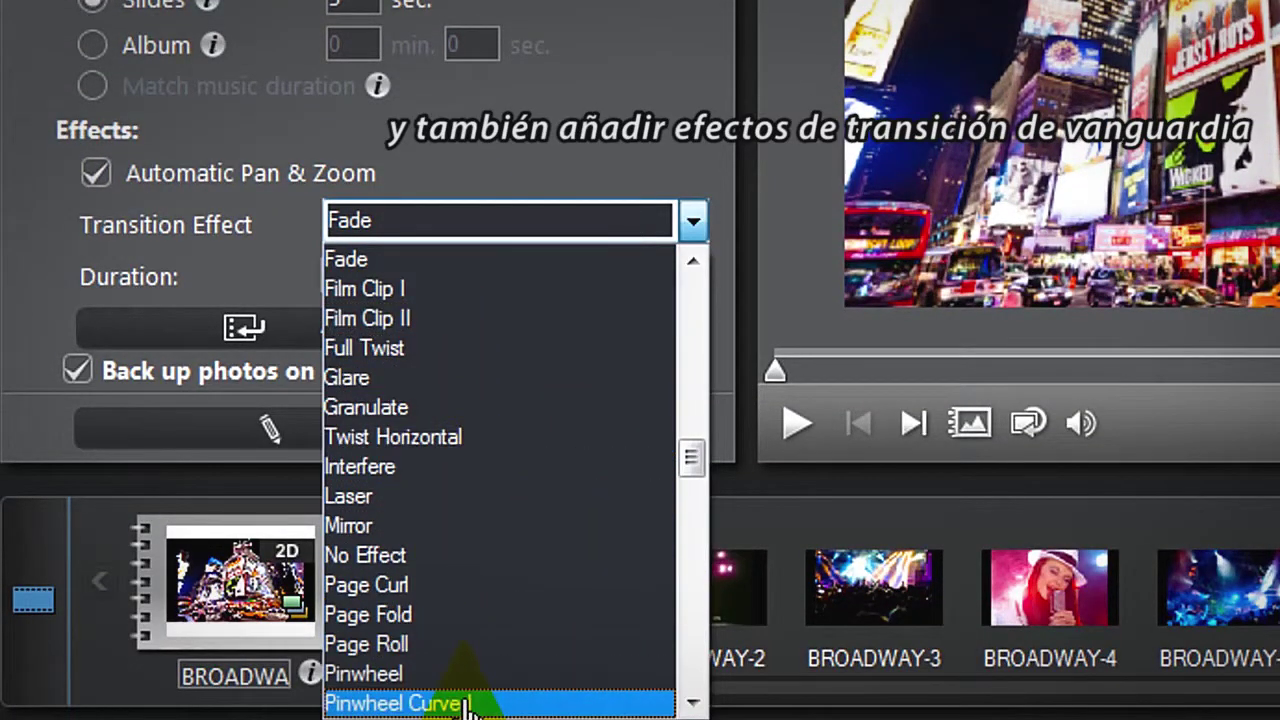
drag(686, 456, 691, 600)
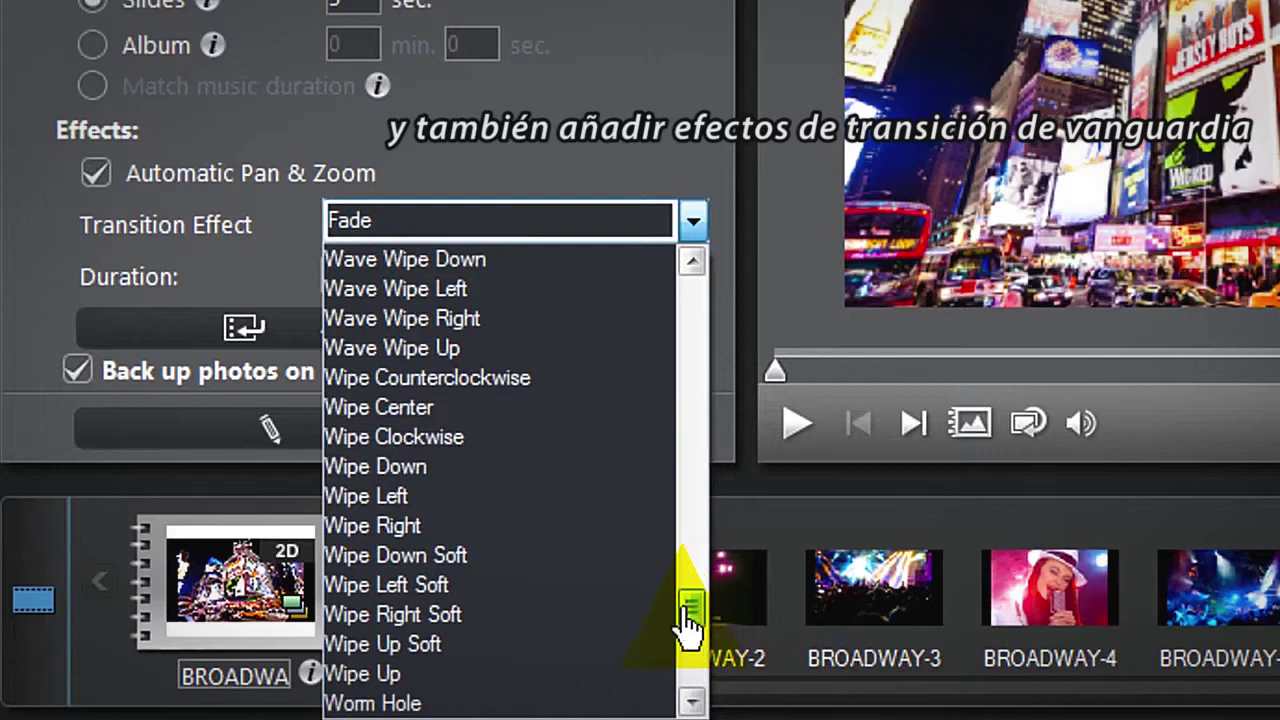
click(560, 580)
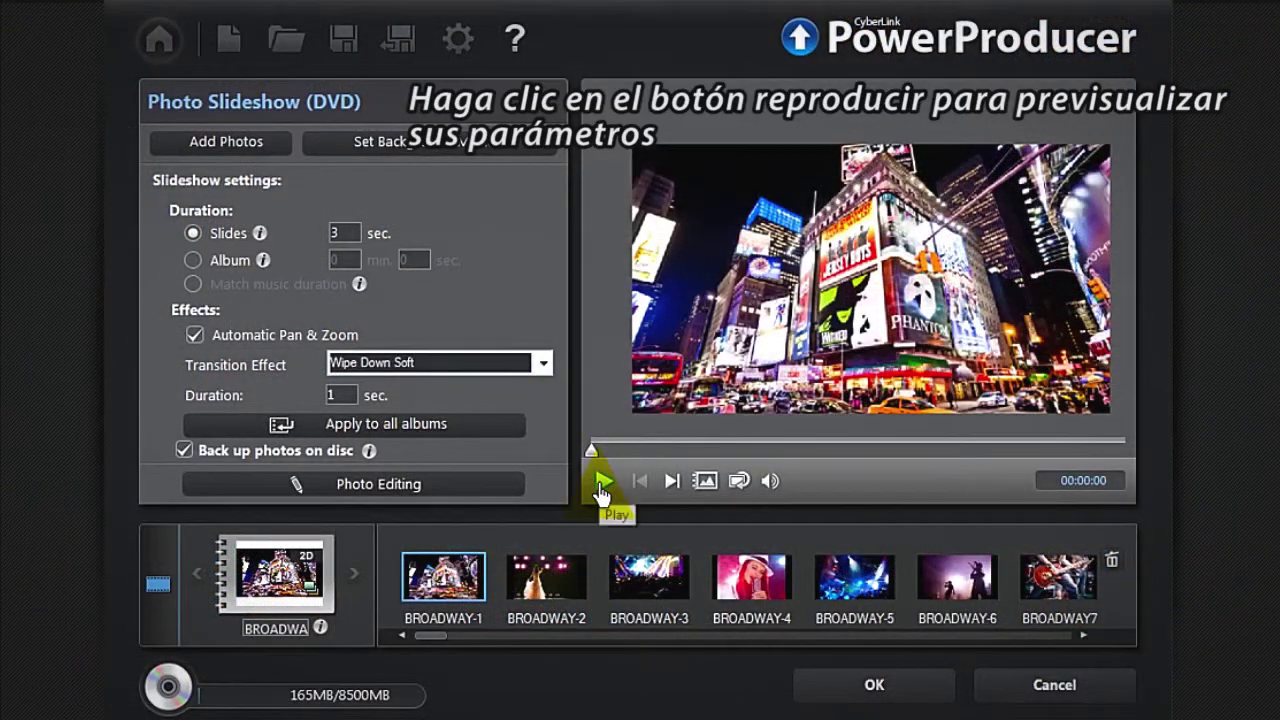
Step: Preview the slideshow, enable Back up photos on disc, and open BROADWAY-4 in the photo editor
click(601, 483)
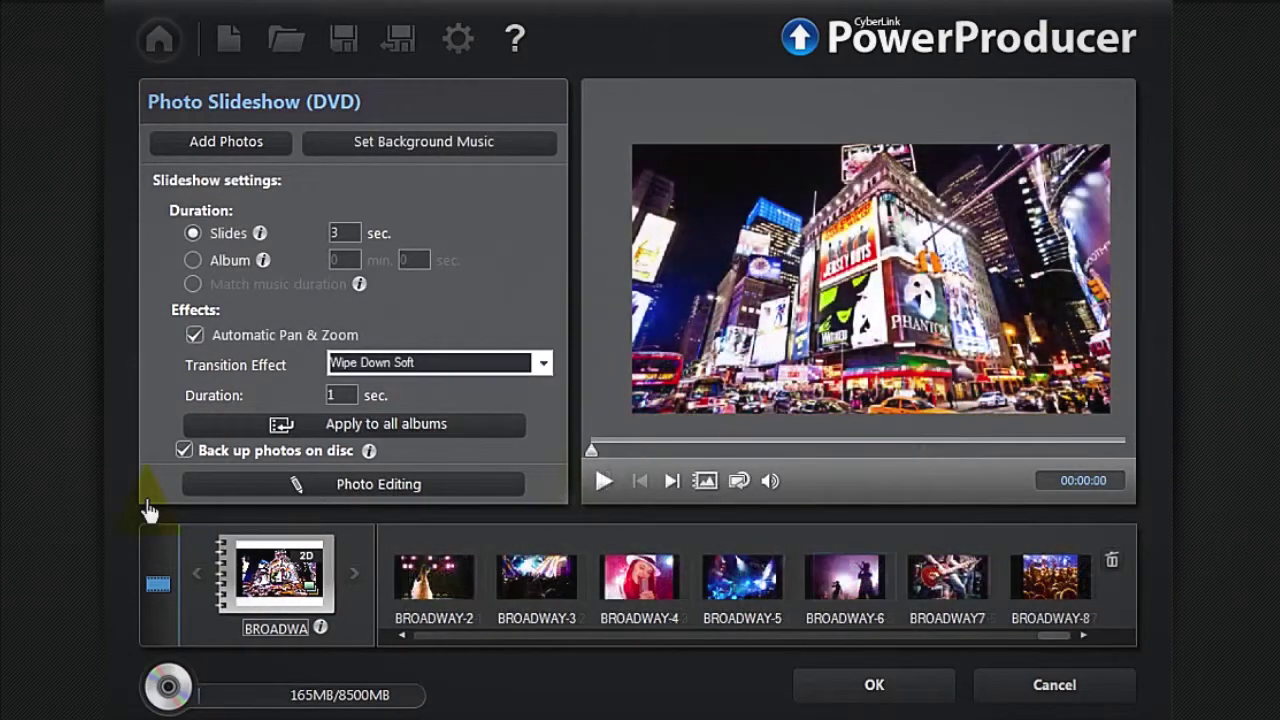
click(183, 452)
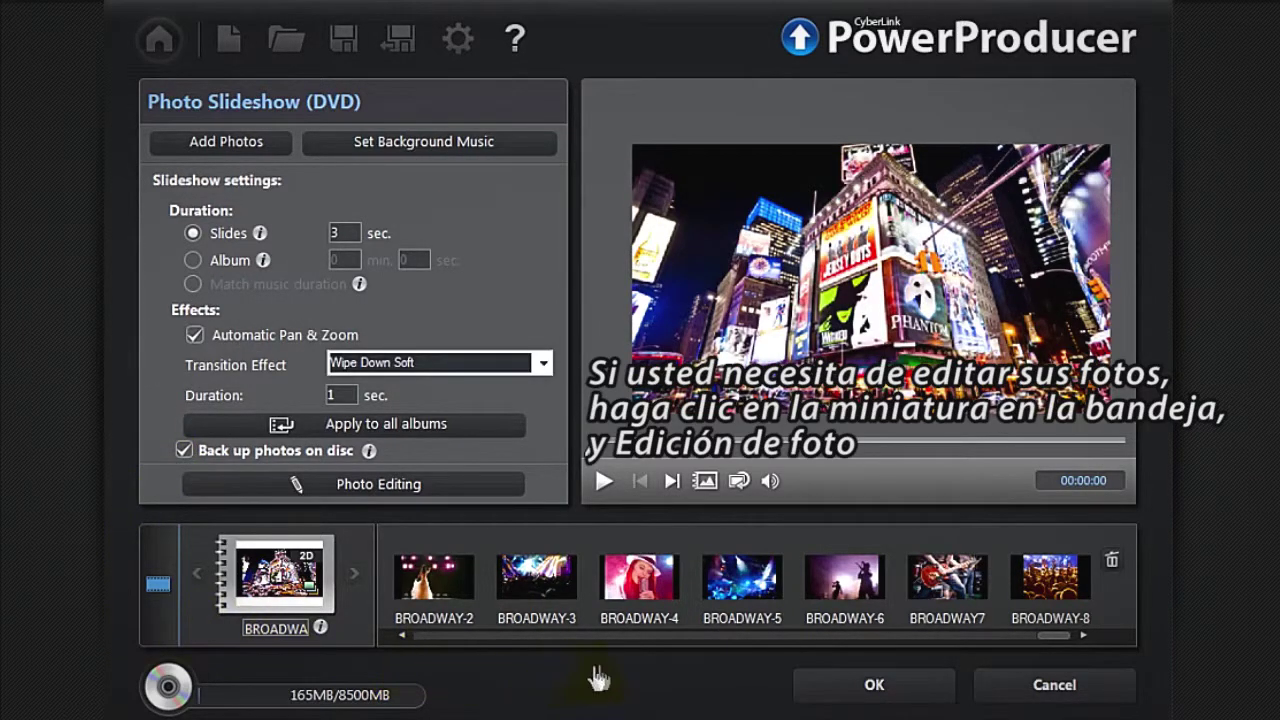
click(641, 580)
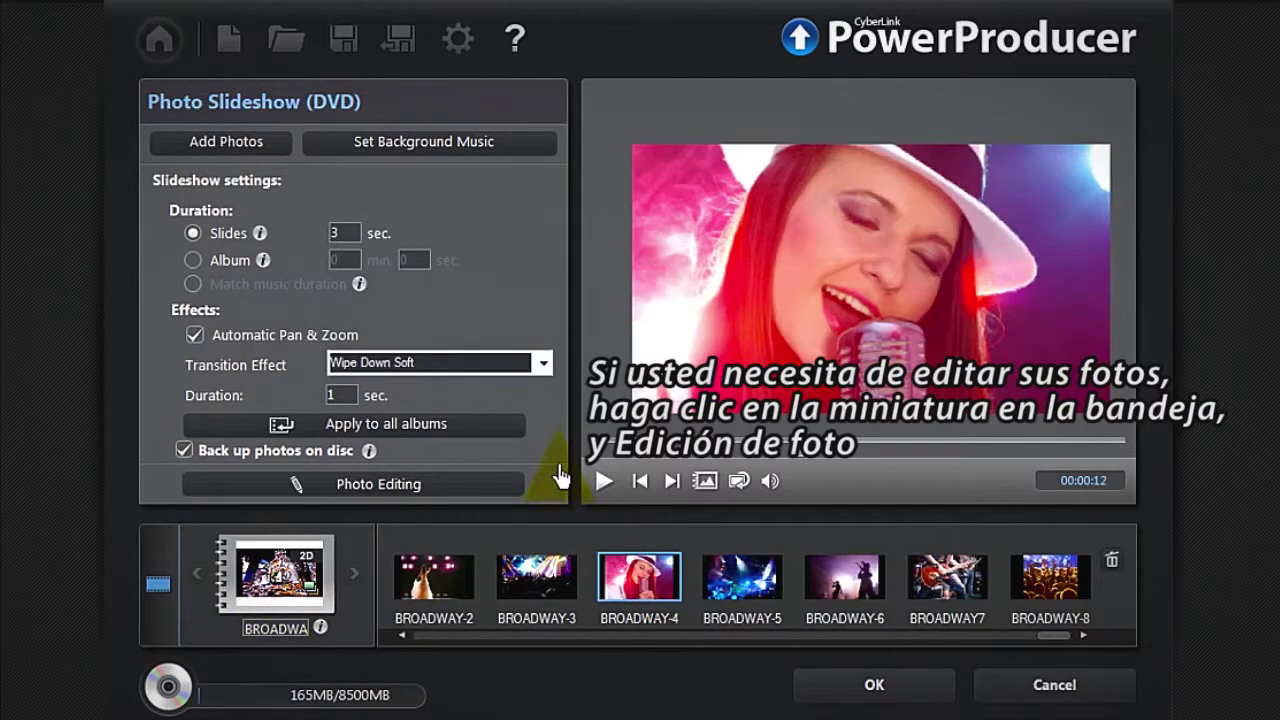
click(459, 486)
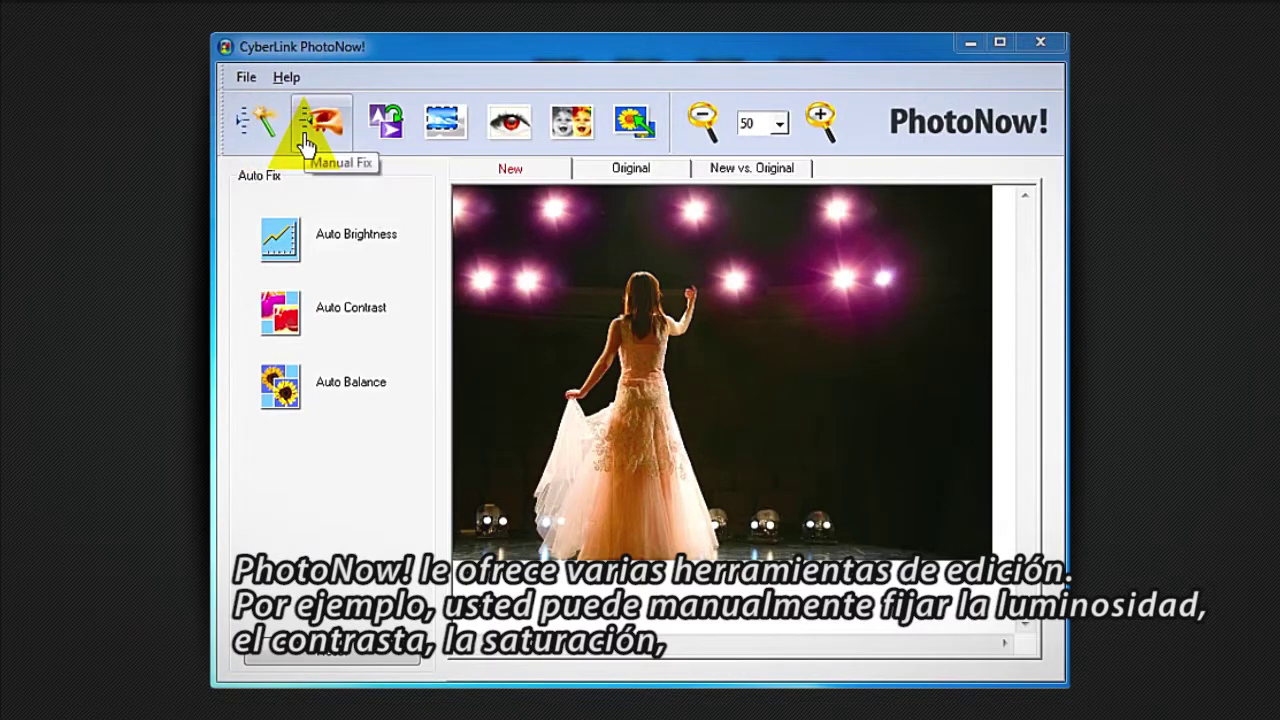
Step: Use Manual Fix to raise BROADWAY-4's brightness and contrast and lower its saturation
click(305, 145)
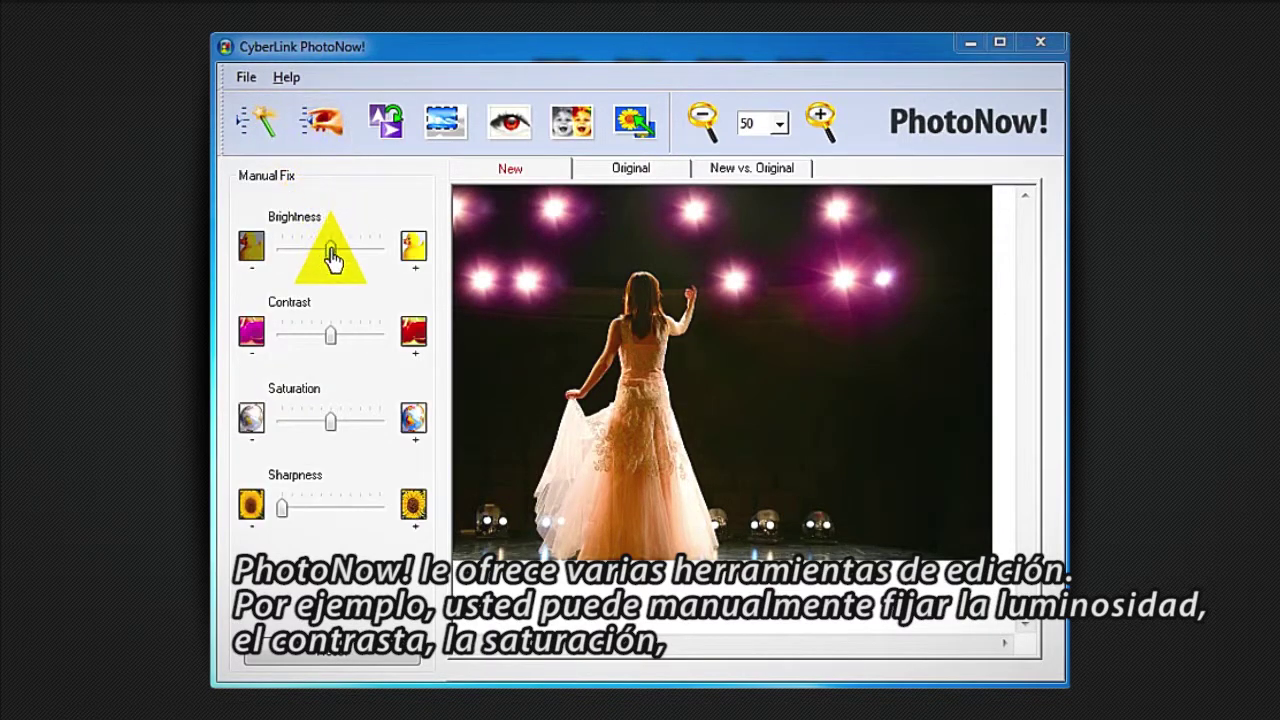
drag(331, 252, 340, 263)
drag(332, 336, 358, 338)
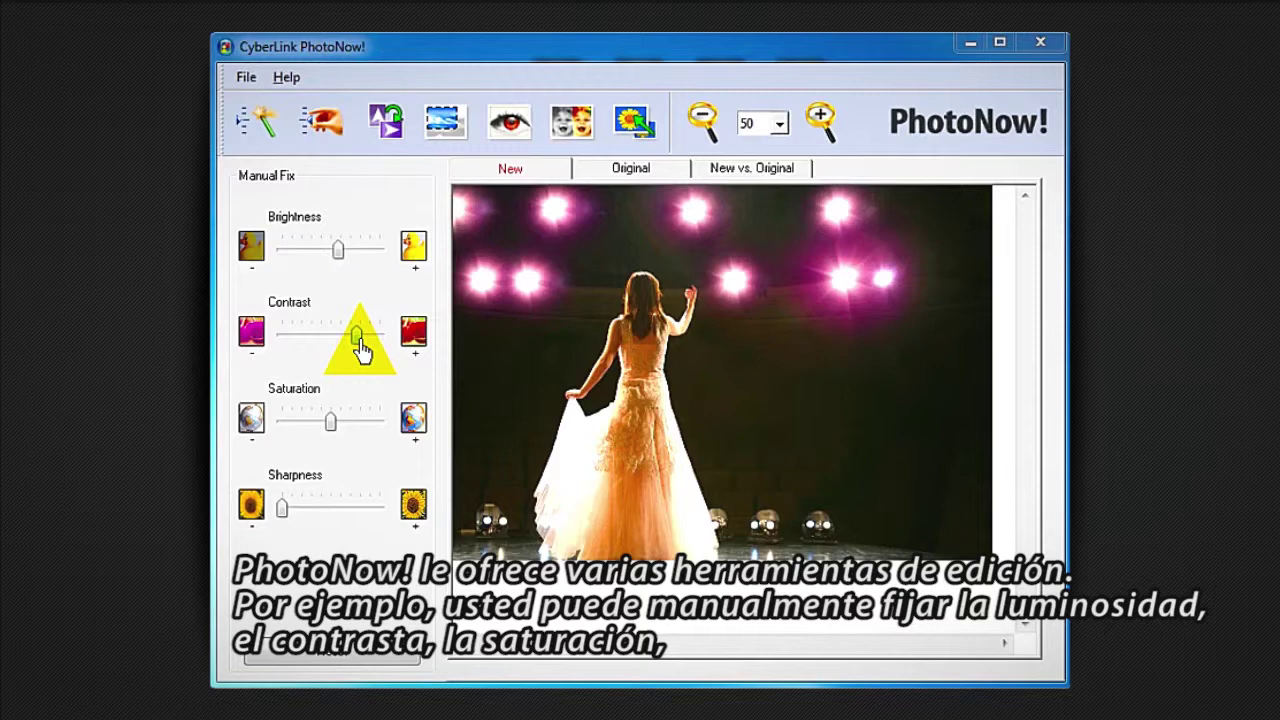
drag(331, 424, 290, 426)
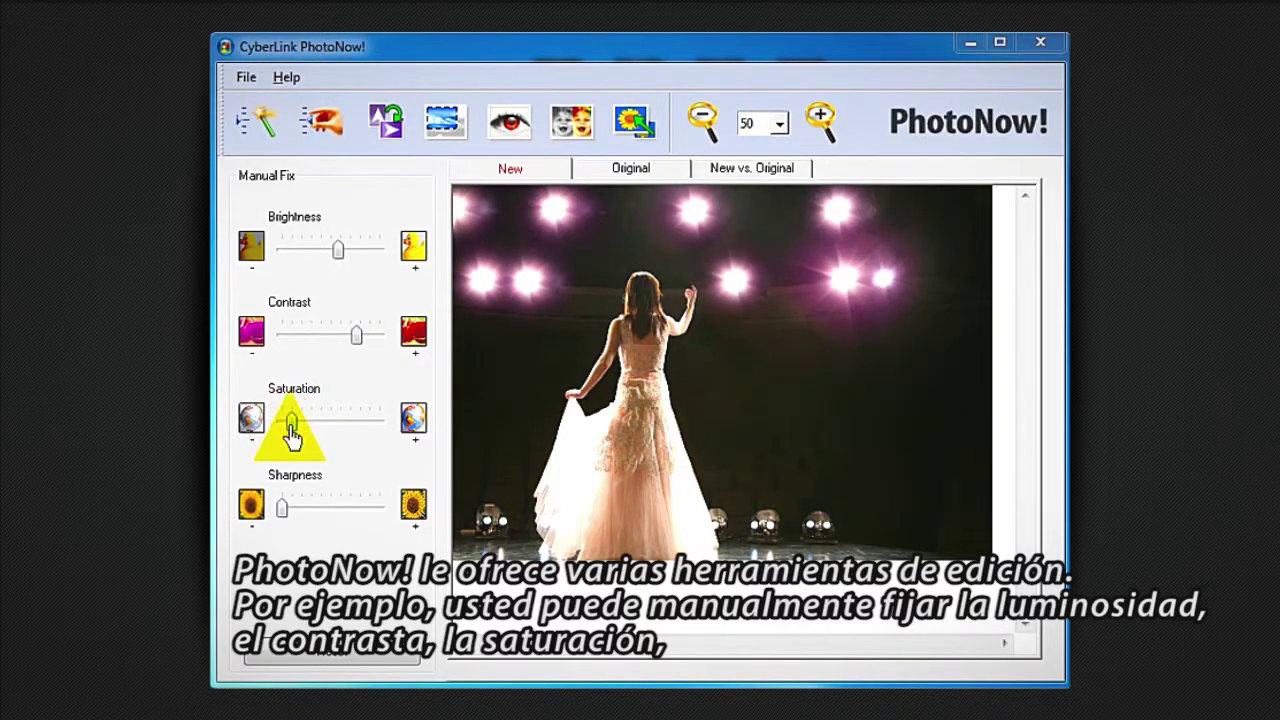
Step: Crop BROADWAY-4 to a 4:3 area of 814 × 610 pixels and apply the Pencil Sketch effect
click(445, 120)
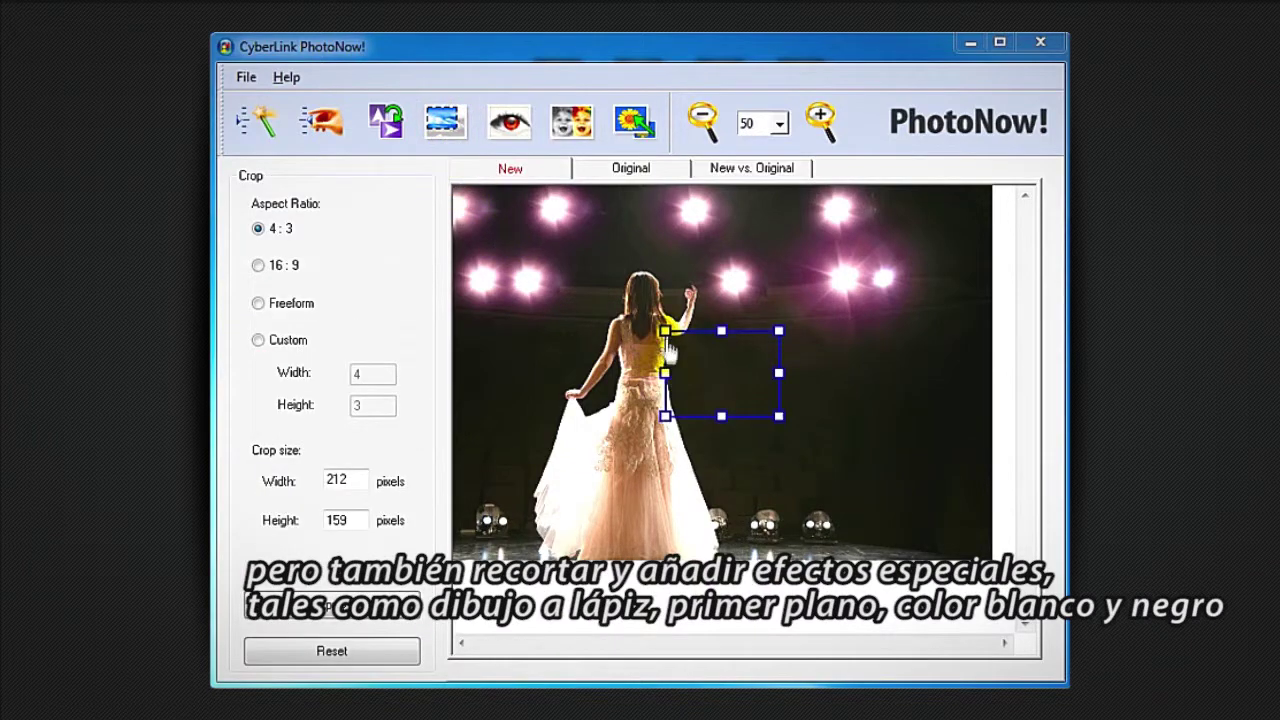
drag(665, 331, 443, 186)
drag(778, 416, 826, 512)
click(826, 512)
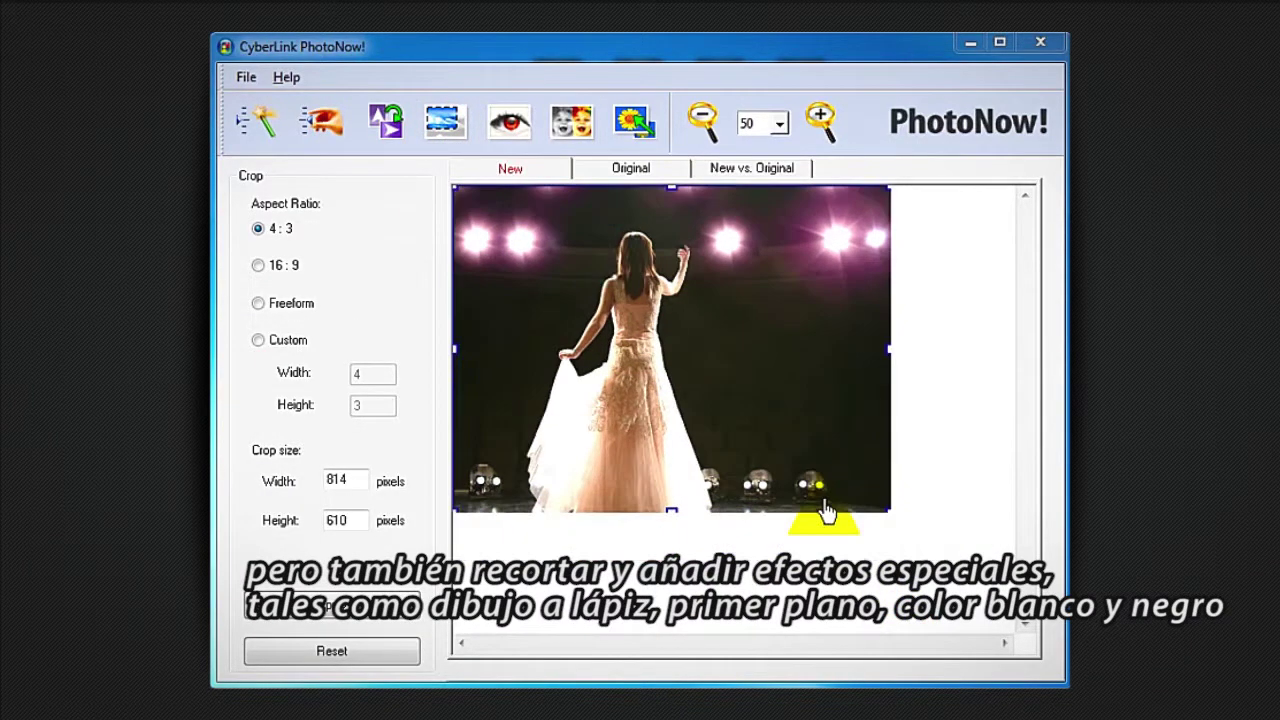
click(572, 122)
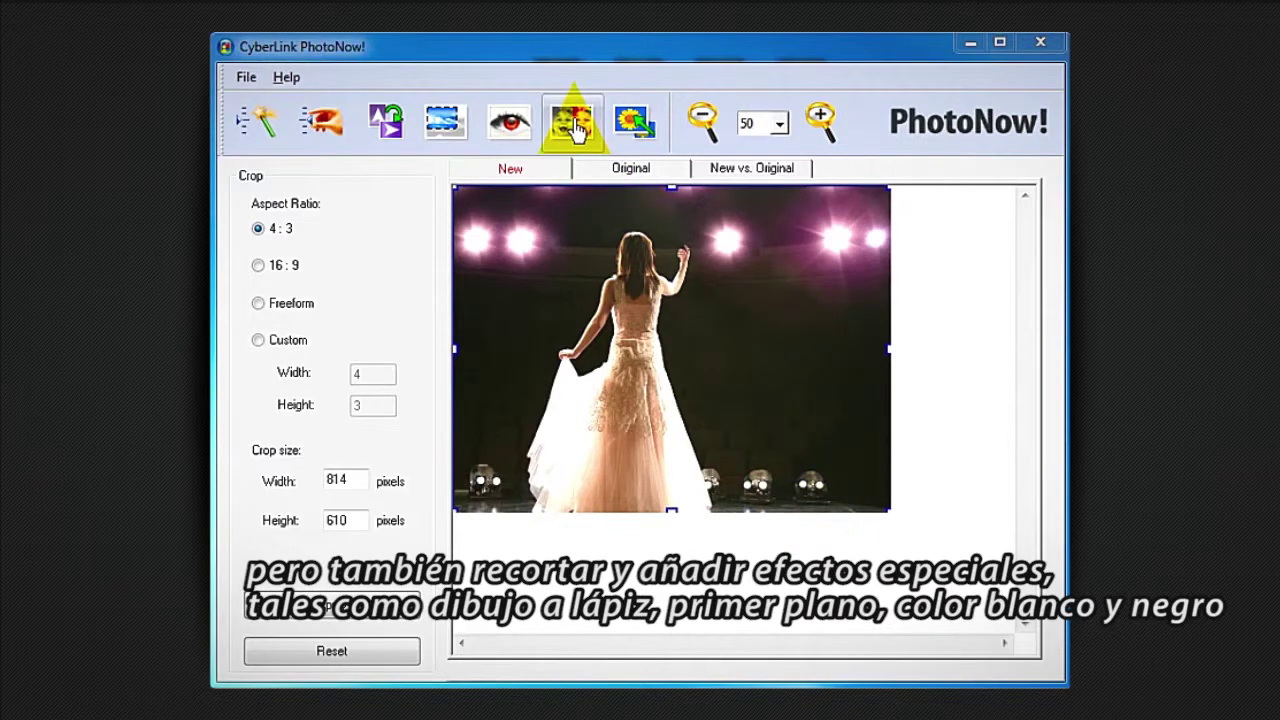
click(377, 245)
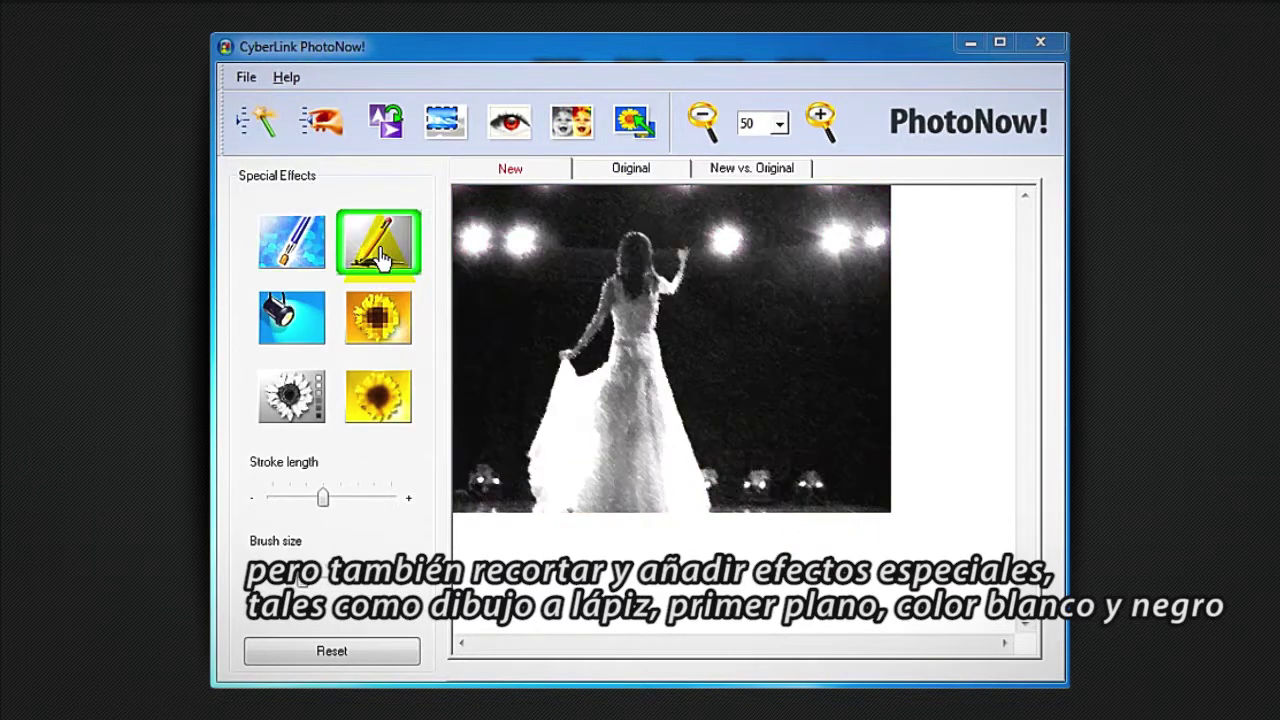
Step: Try a Spotlight effect, settle on the sepia Black and White look, and close PhotoNow!
click(284, 312)
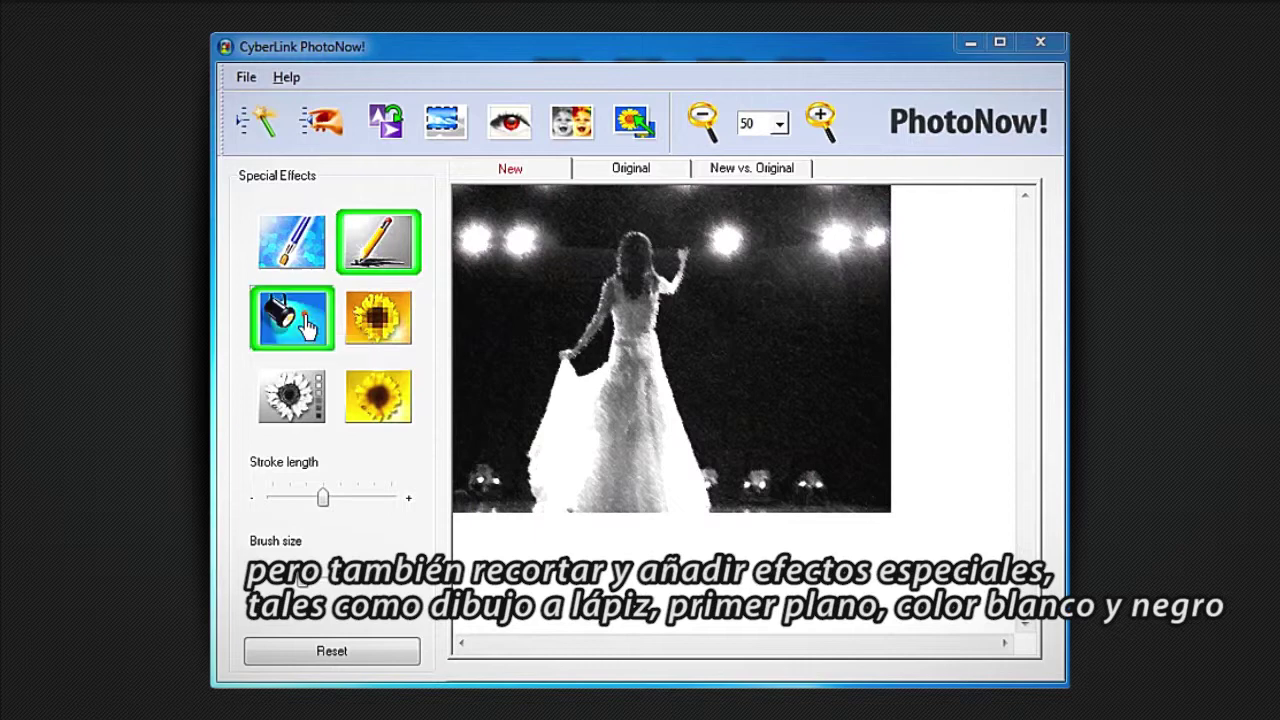
drag(672, 350, 818, 456)
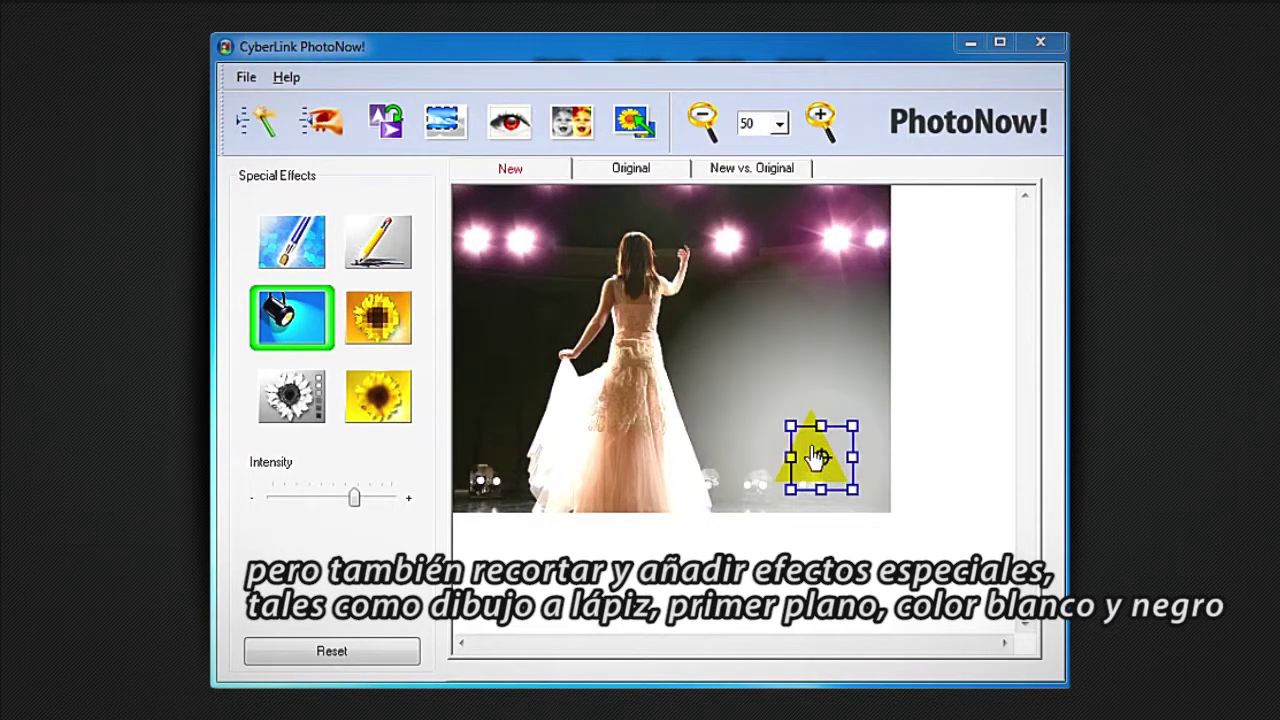
click(291, 398)
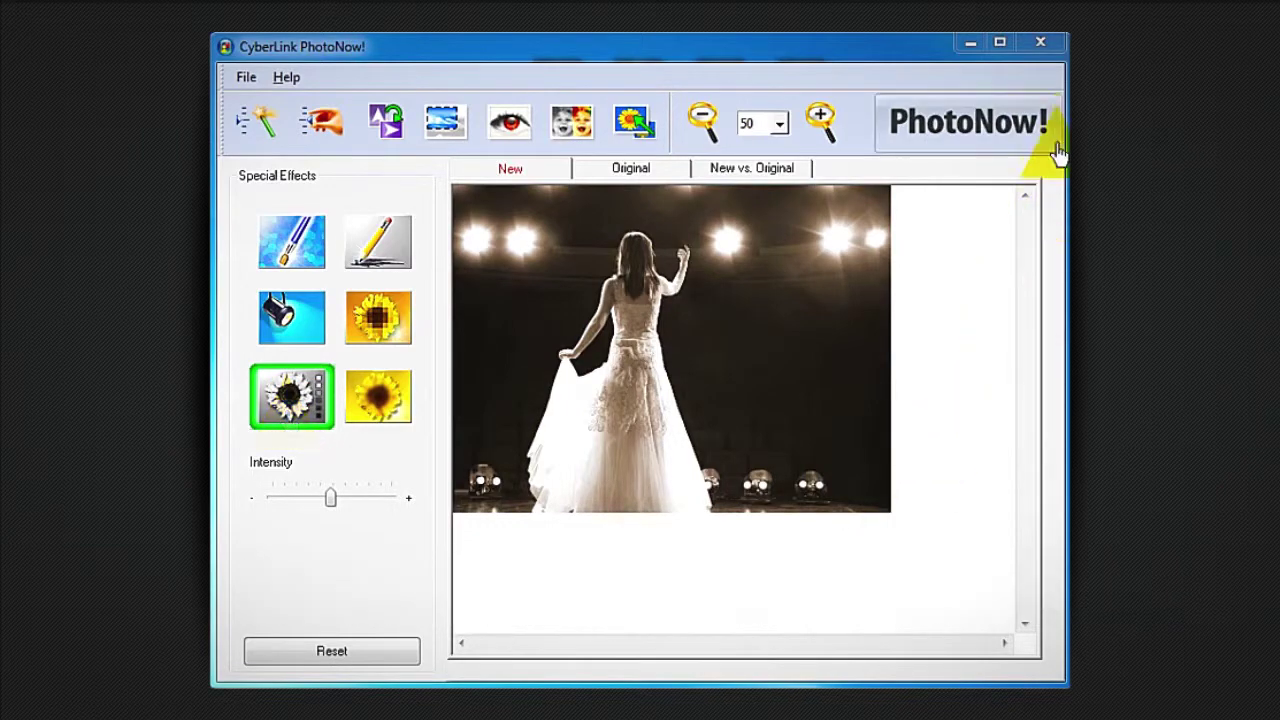
click(1041, 46)
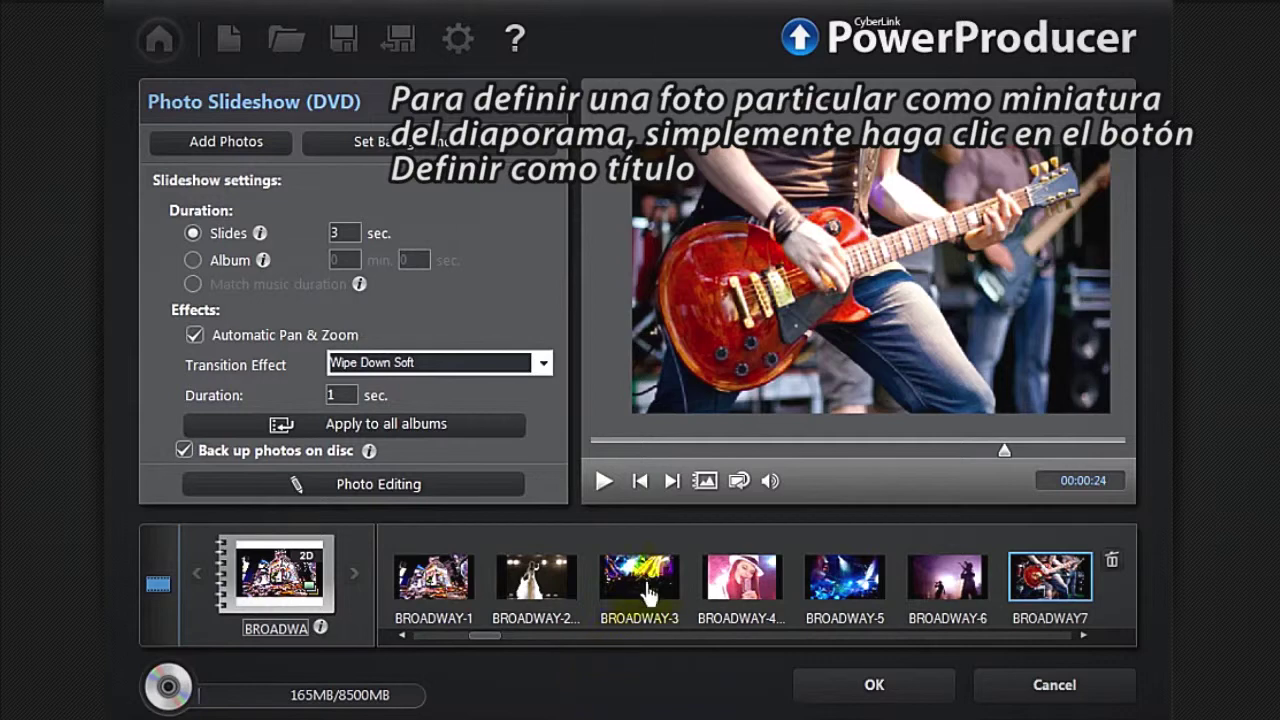
Step: Make BROADWAY-3 the title thumbnail, delete BROADWAY7 and BROADWAY-5, and reorder photos to 1, 6, 2, 3, 8, 4
click(652, 585)
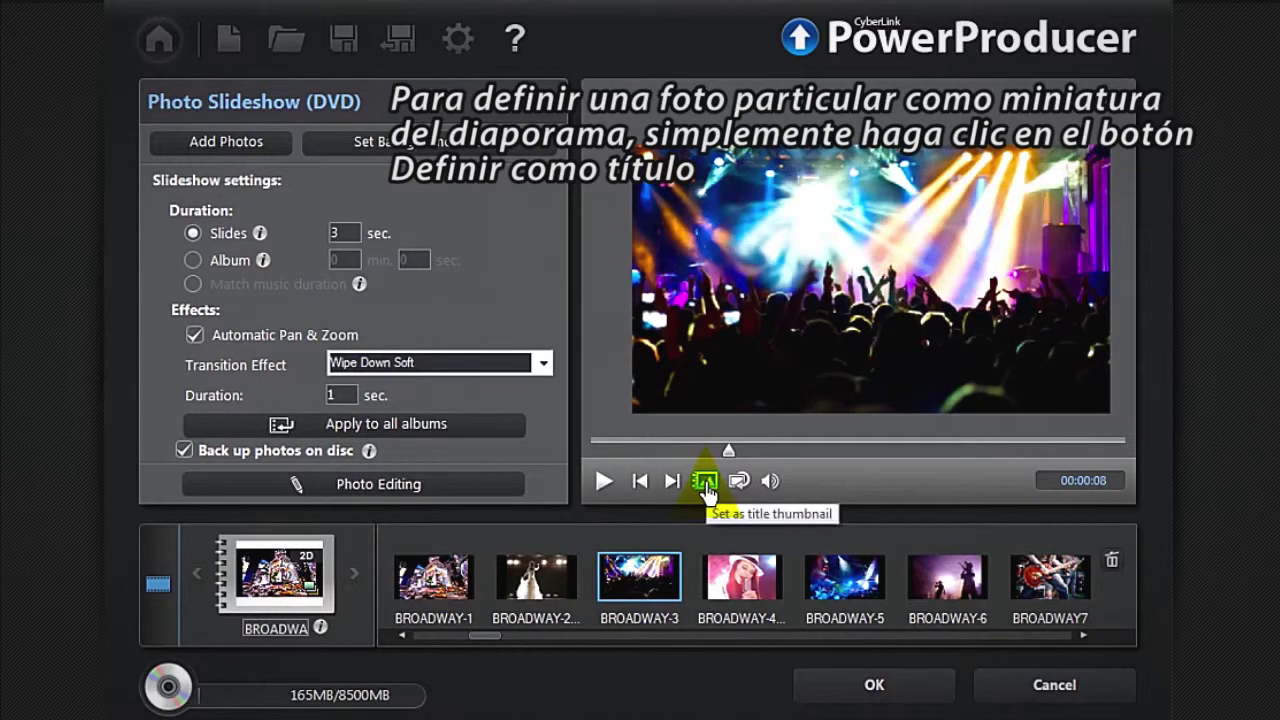
click(706, 483)
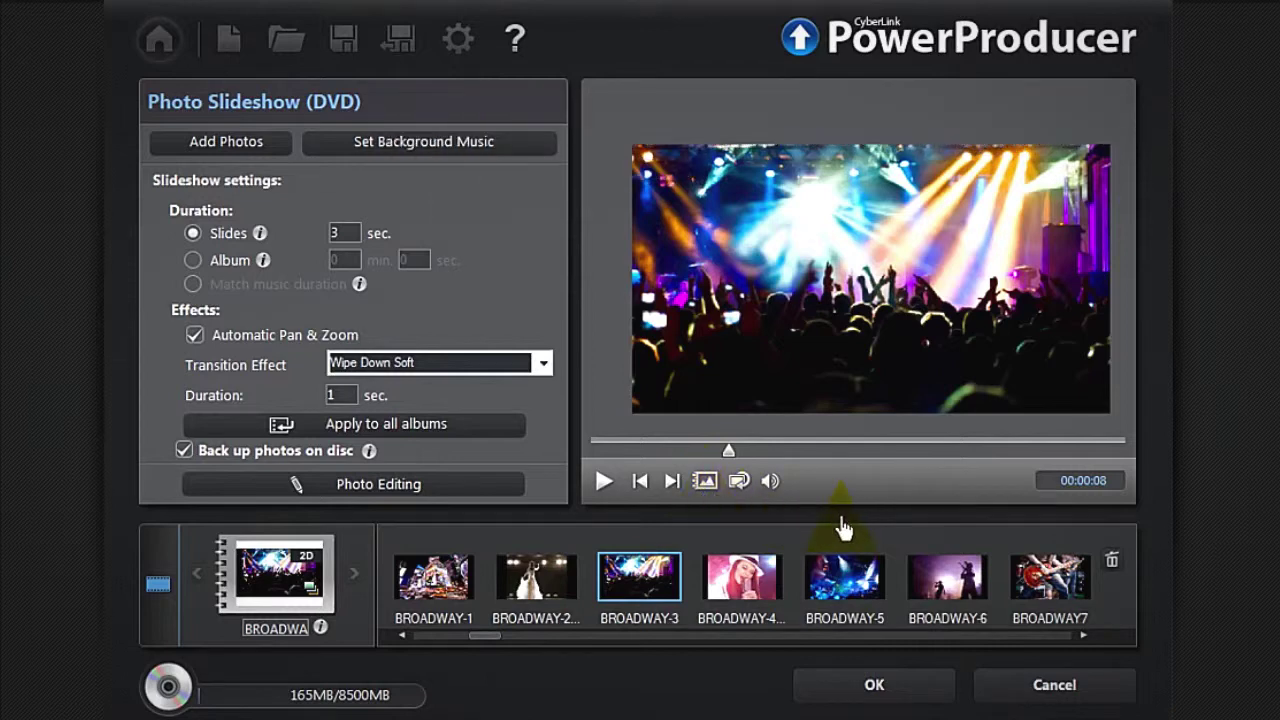
click(1025, 572)
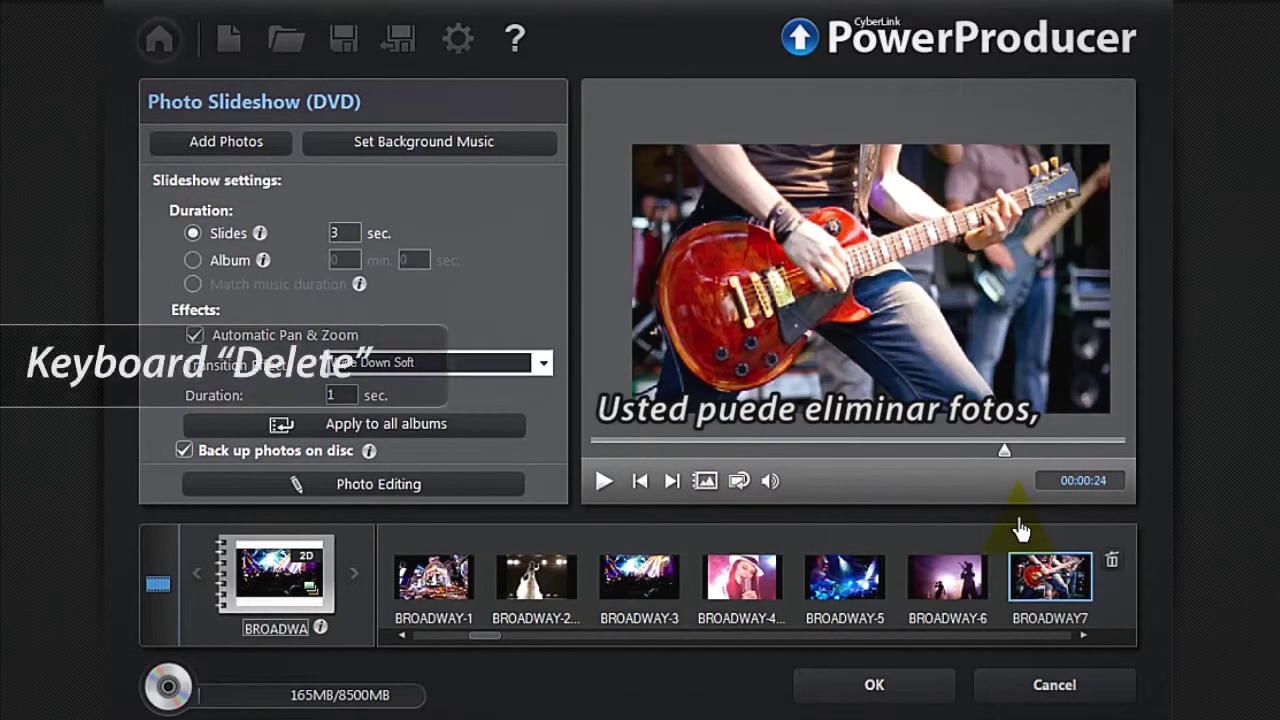
key(Delete)
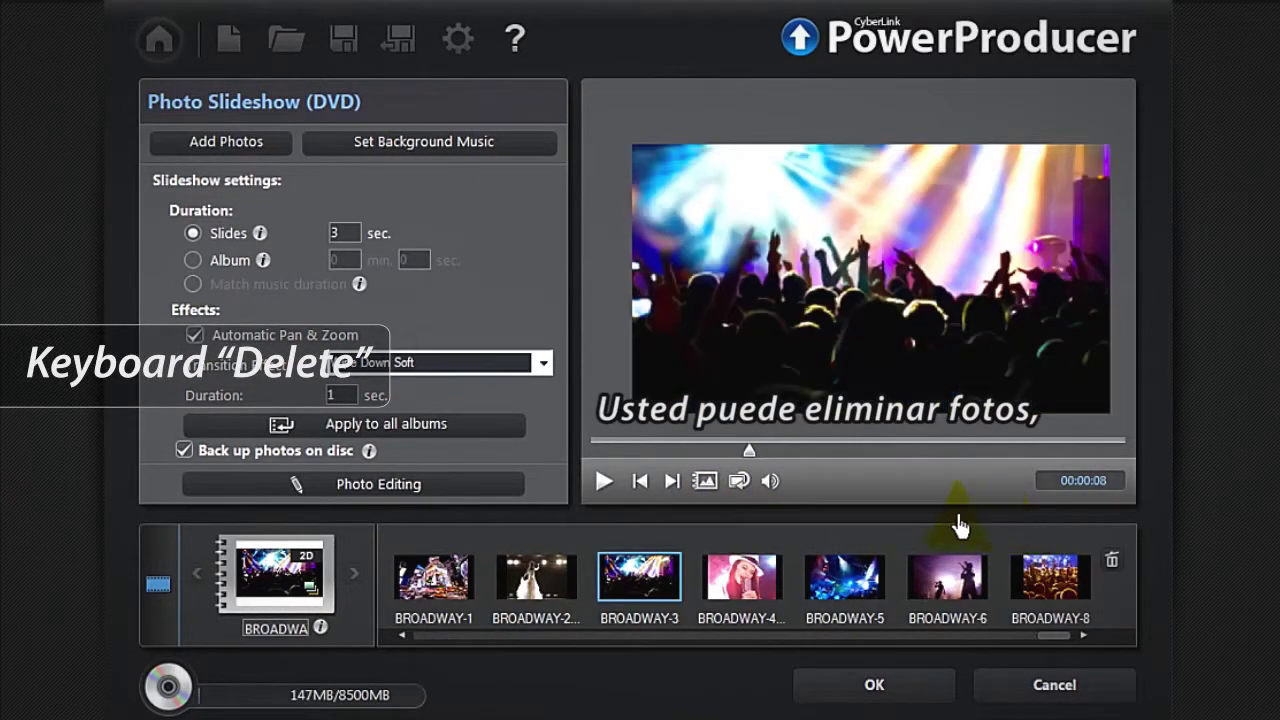
click(857, 567)
key(Delete)
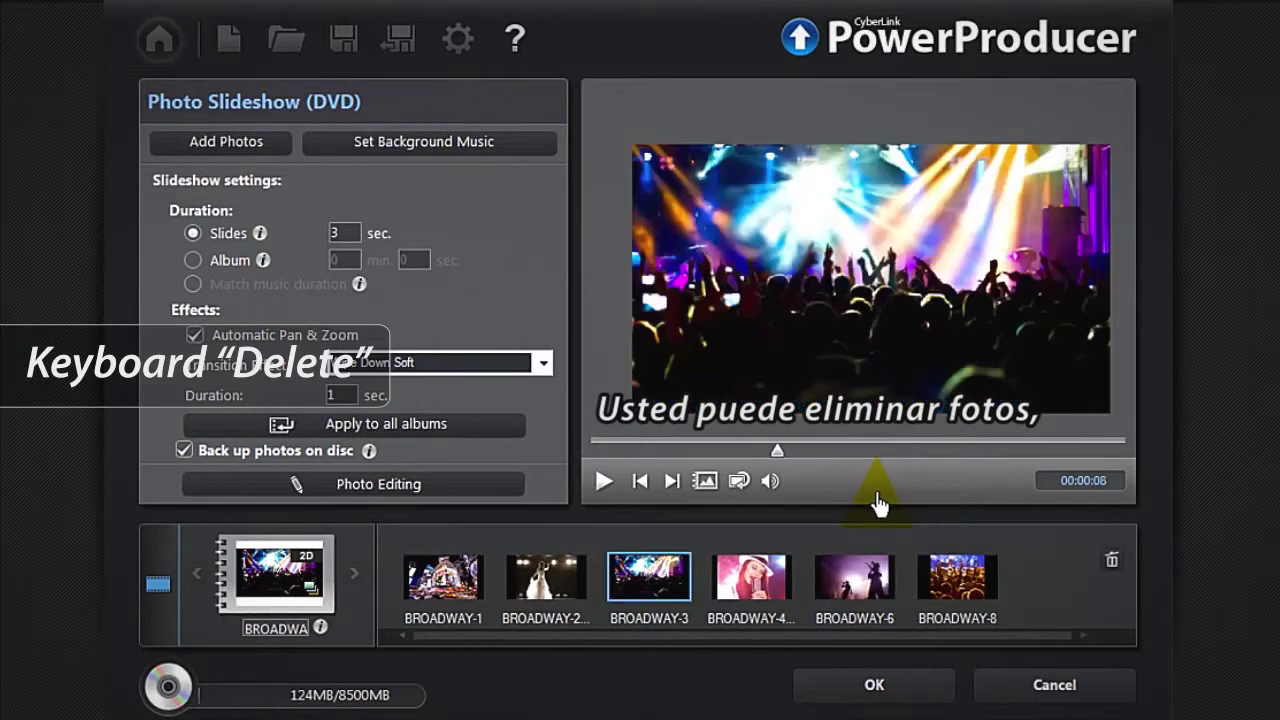
drag(855, 575, 546, 584)
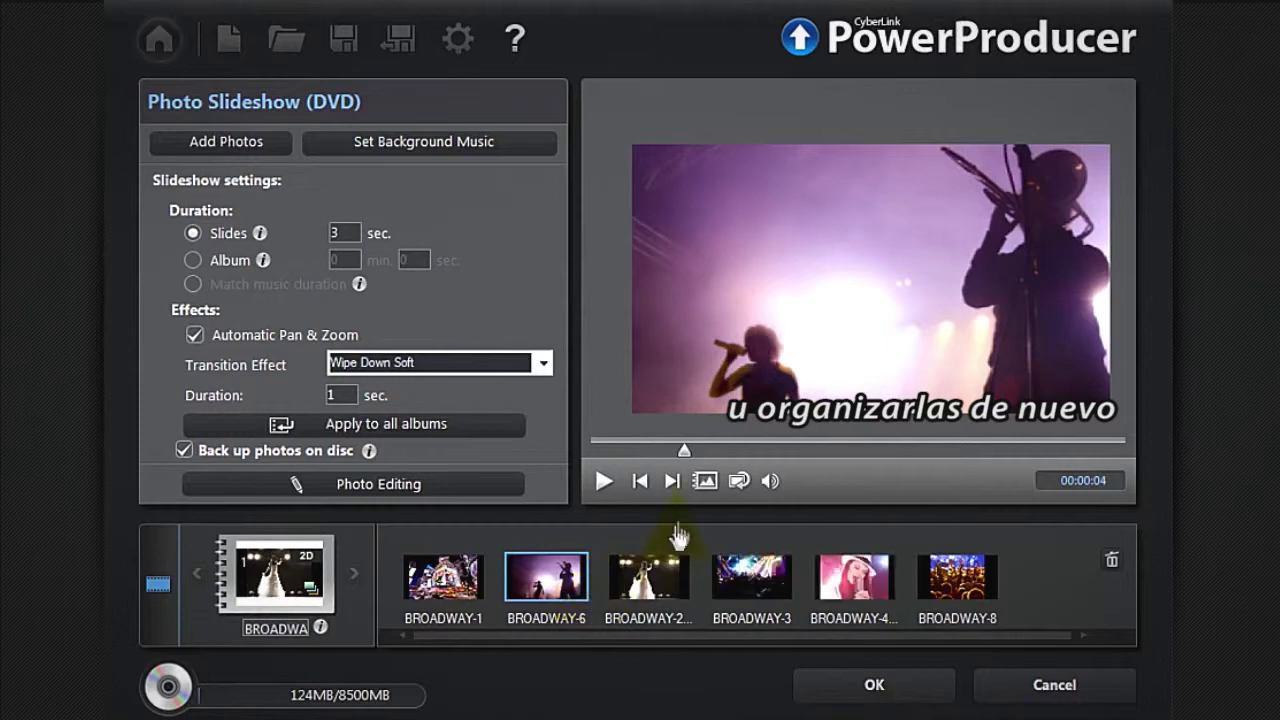
drag(807, 548, 958, 575)
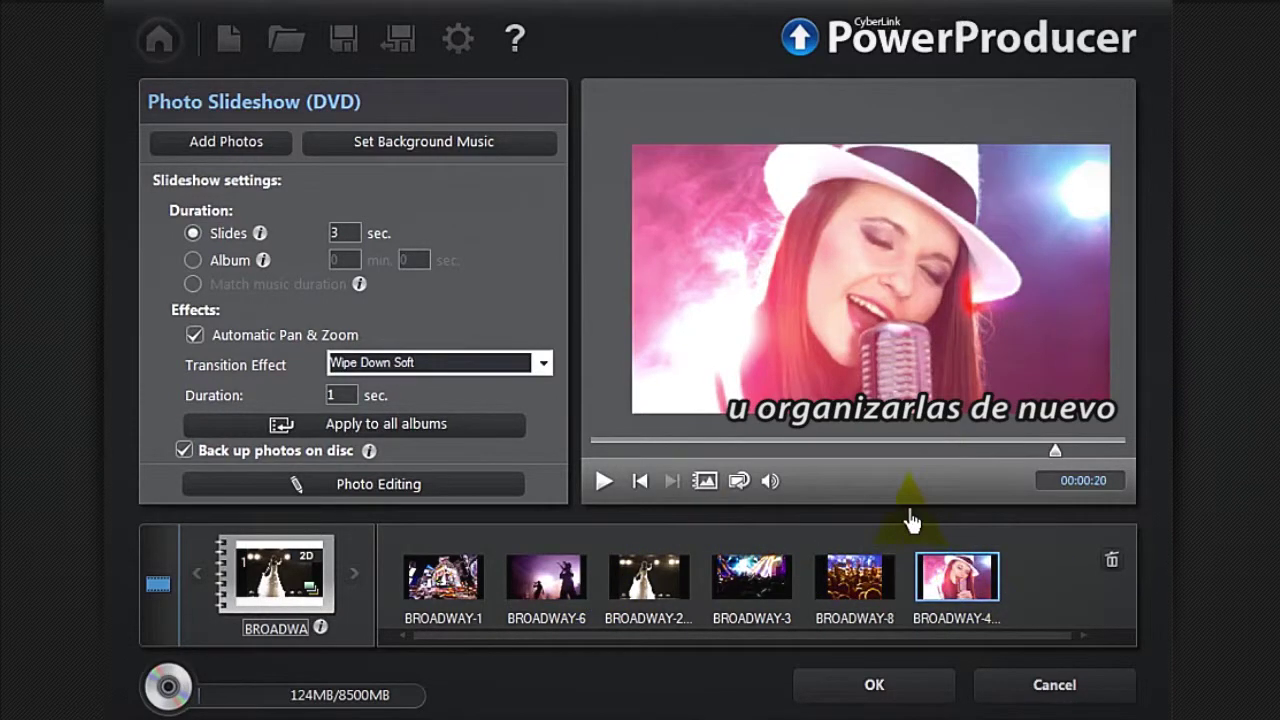
Step: Import JAZZ as background music trimmed to start at 00:00:03, then finish the slideshow editor
click(503, 155)
double_click(447, 266)
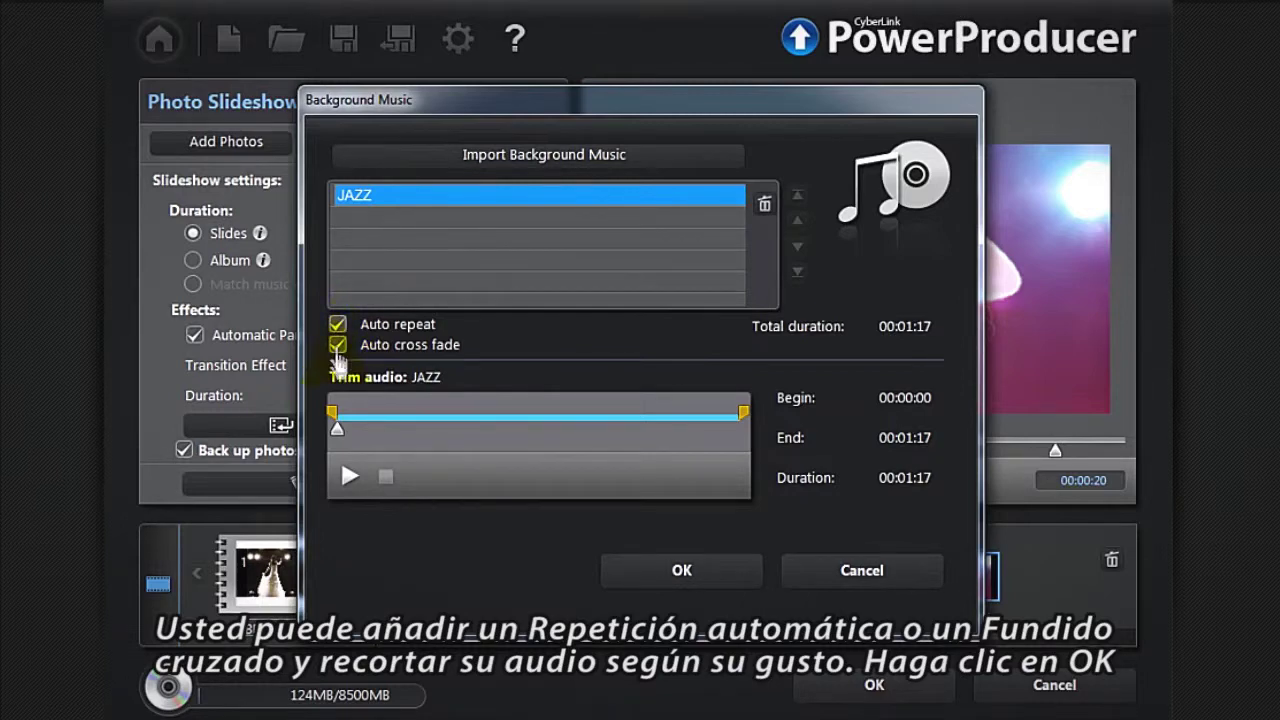
click(349, 476)
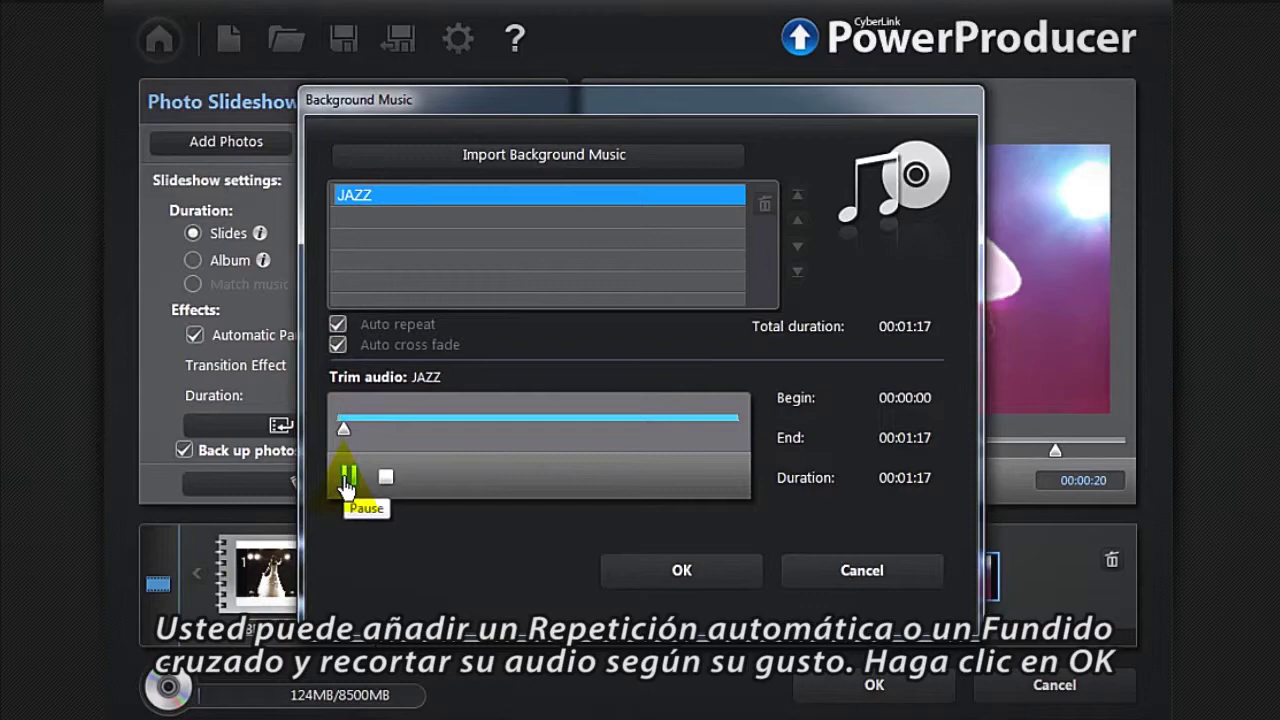
click(347, 480)
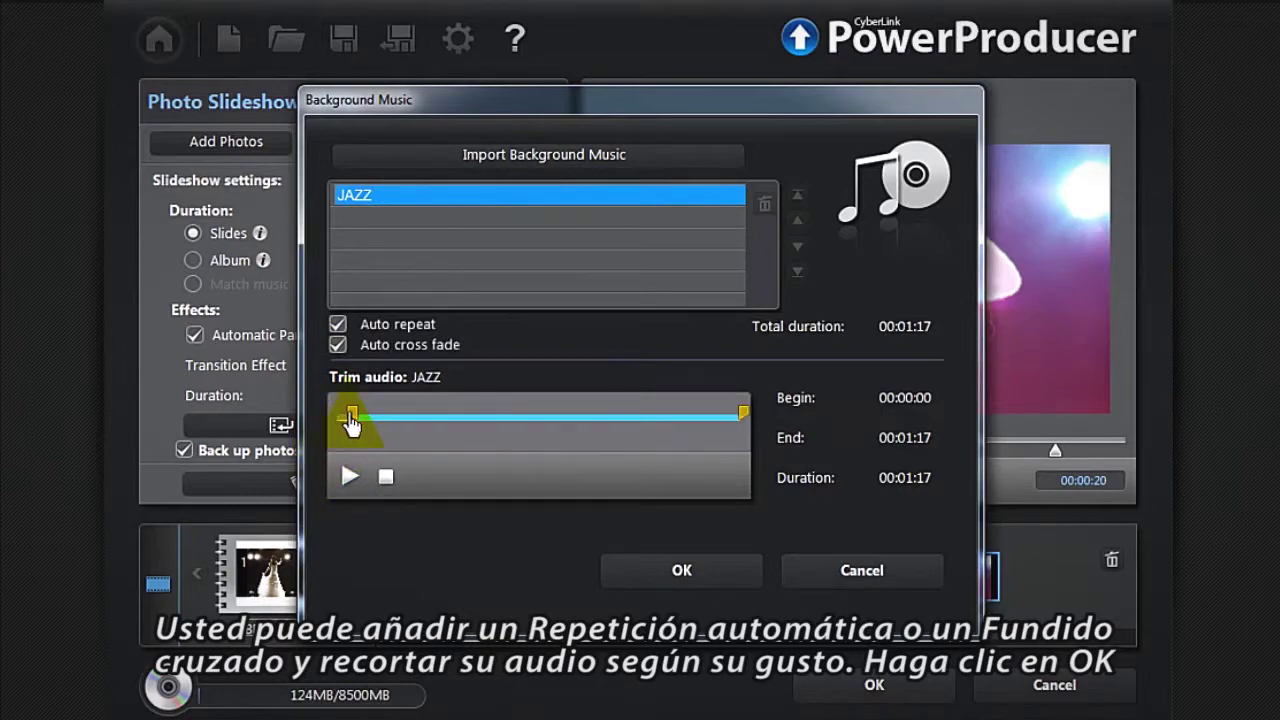
click(632, 575)
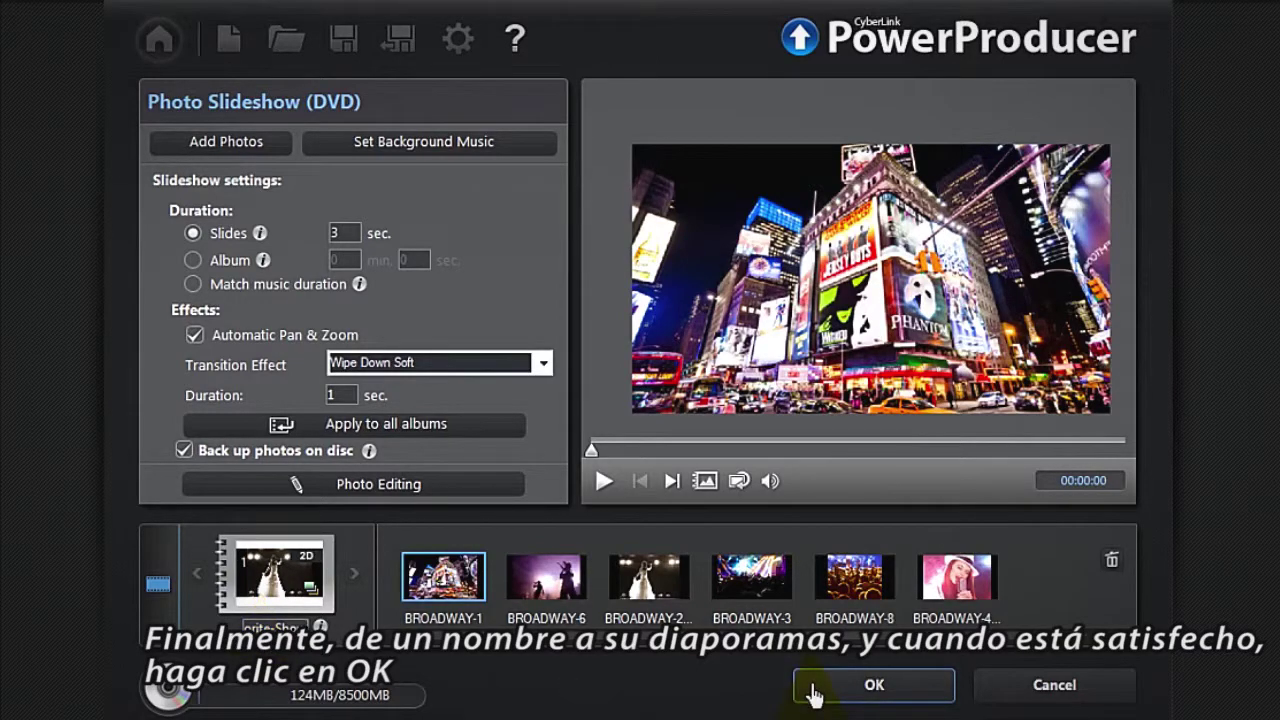
click(813, 690)
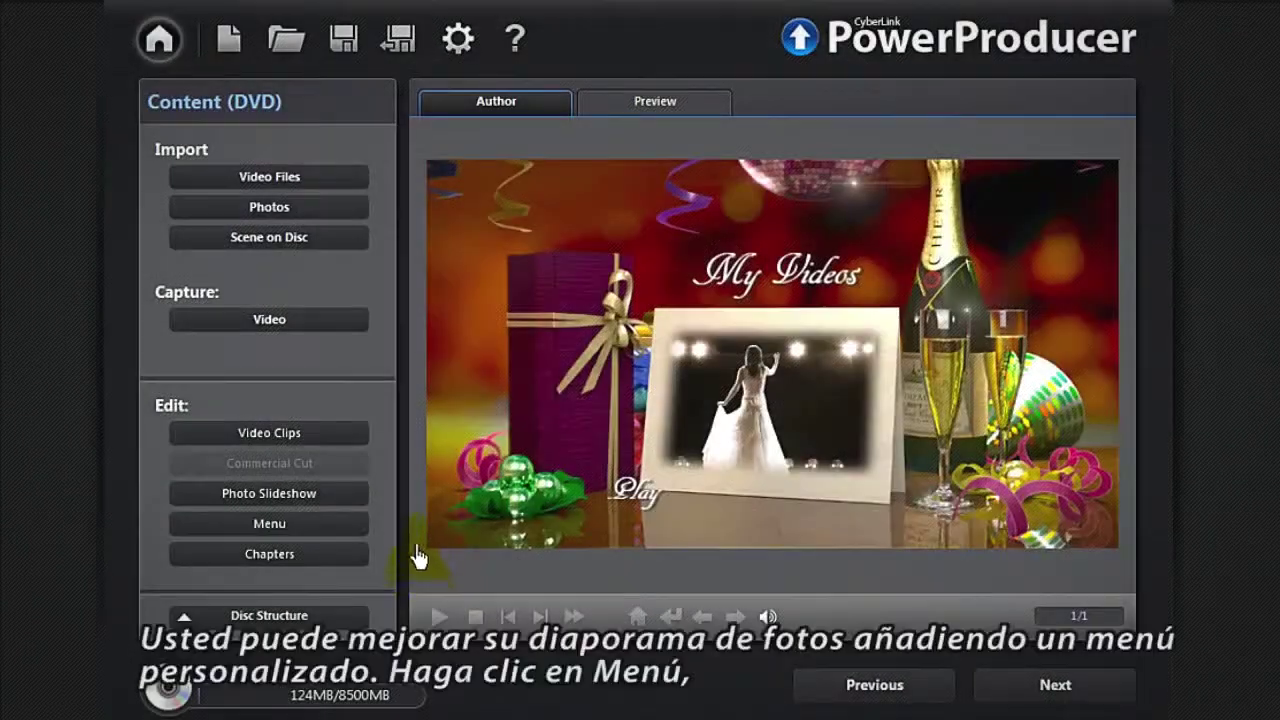
Step: Apply the Broadway menu template with broadway_loop music to the current menu page
click(340, 535)
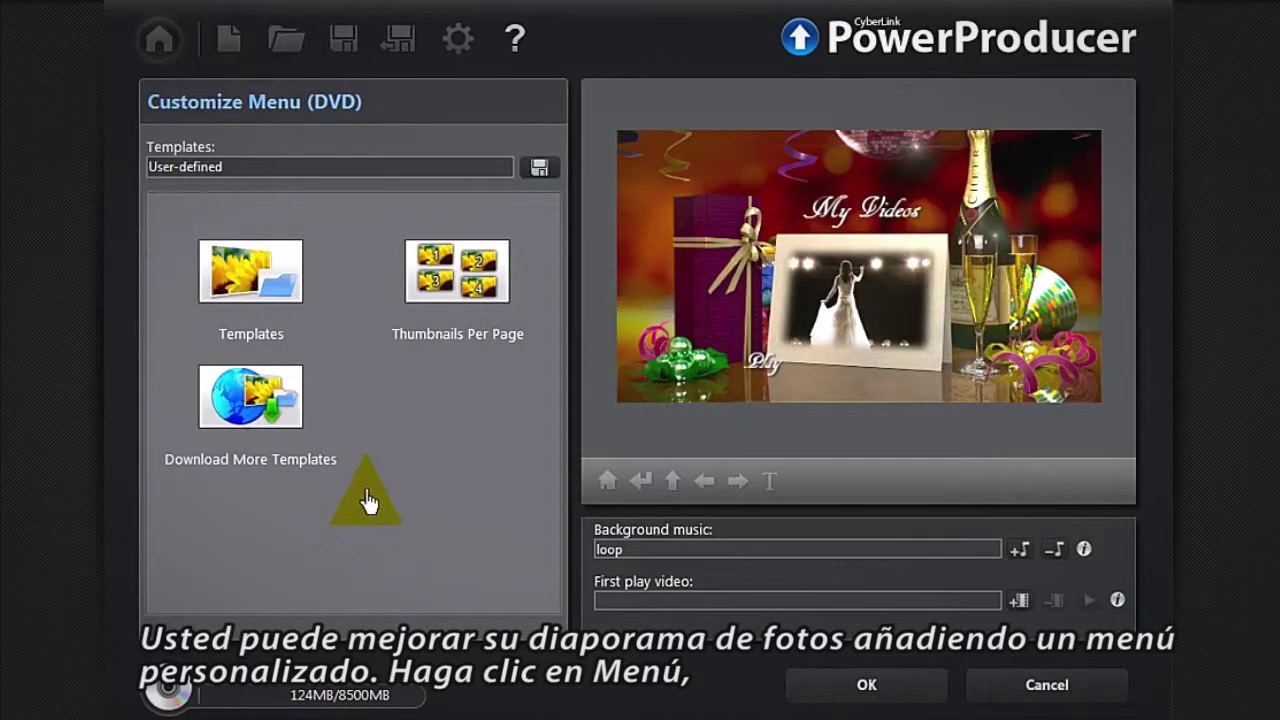
click(276, 276)
drag(549, 423, 543, 232)
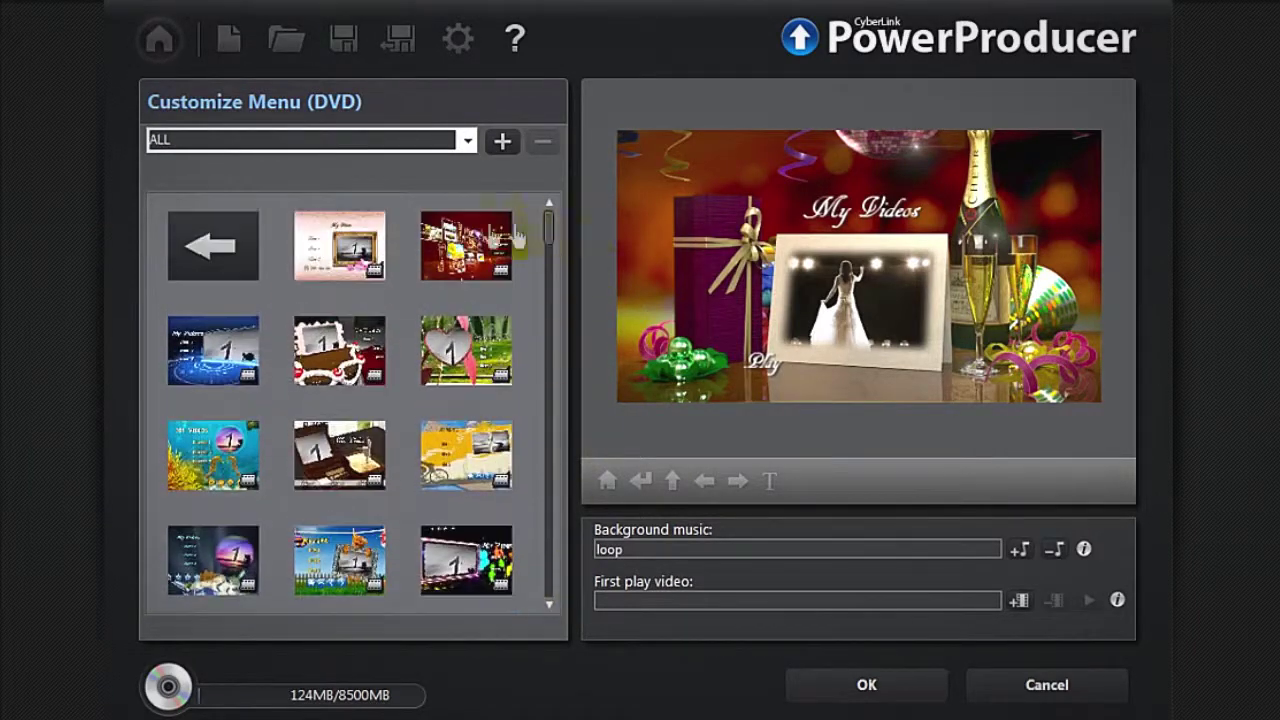
click(500, 235)
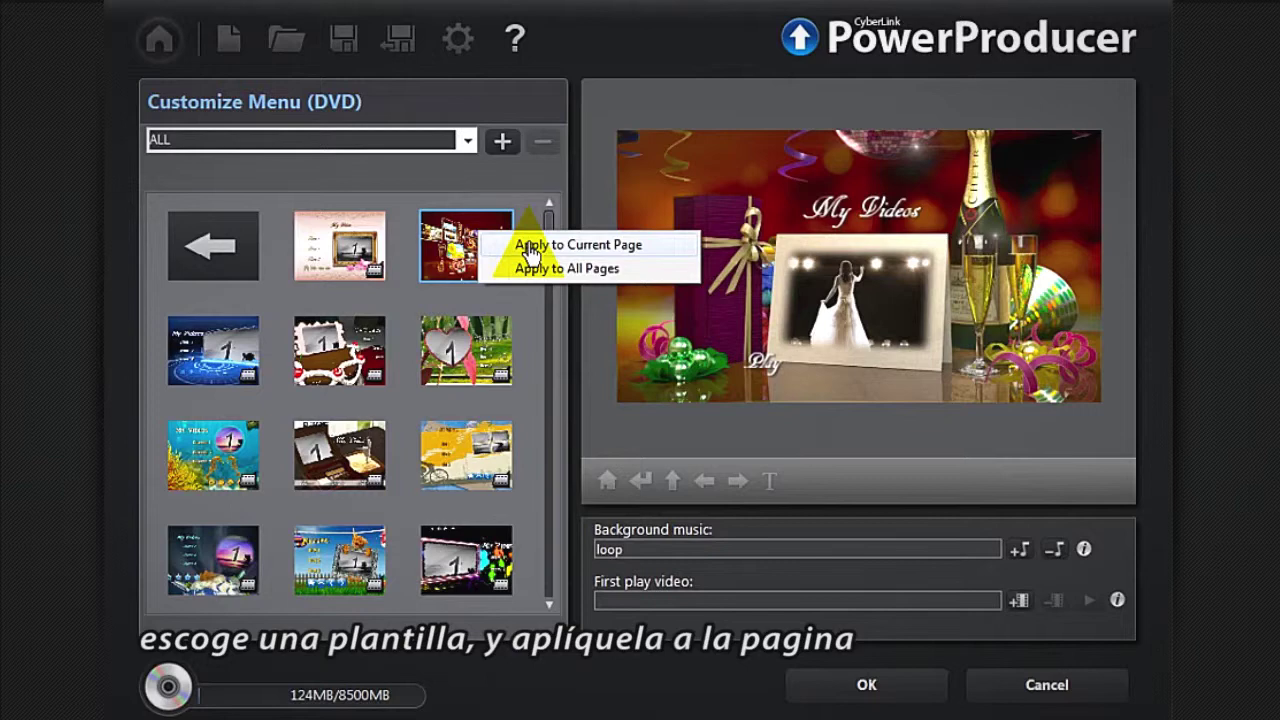
click(528, 245)
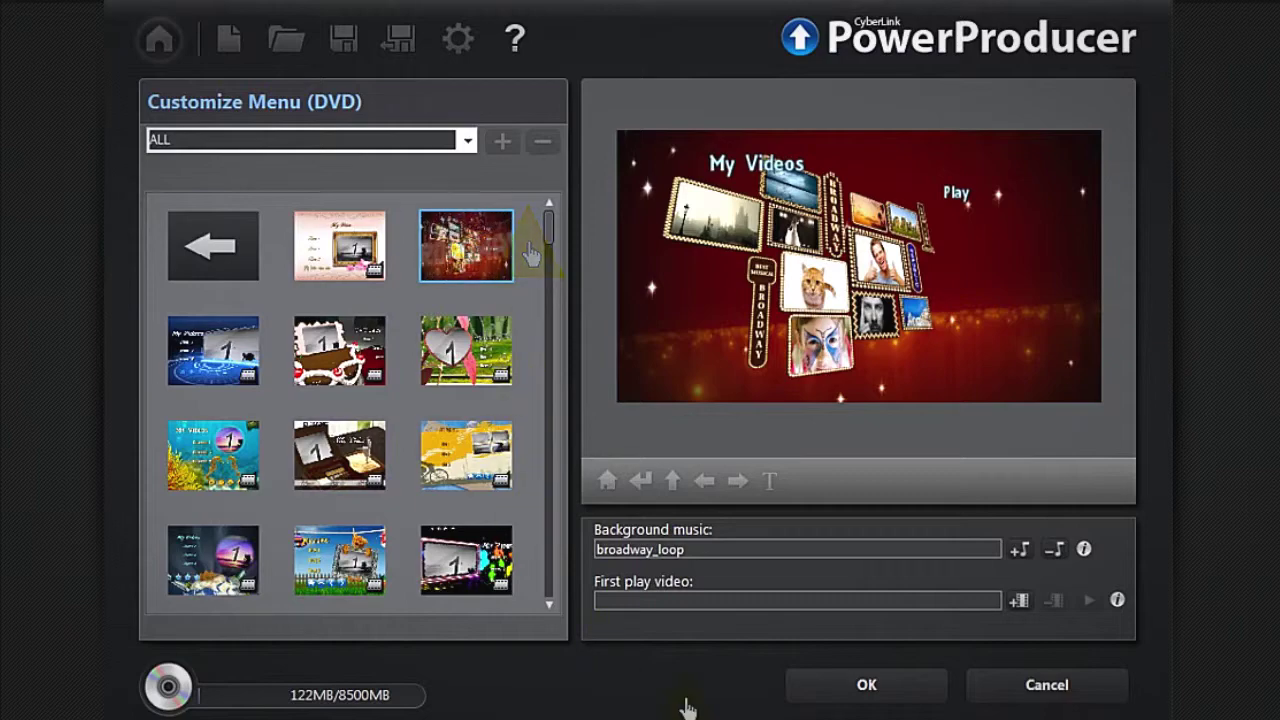
click(812, 690)
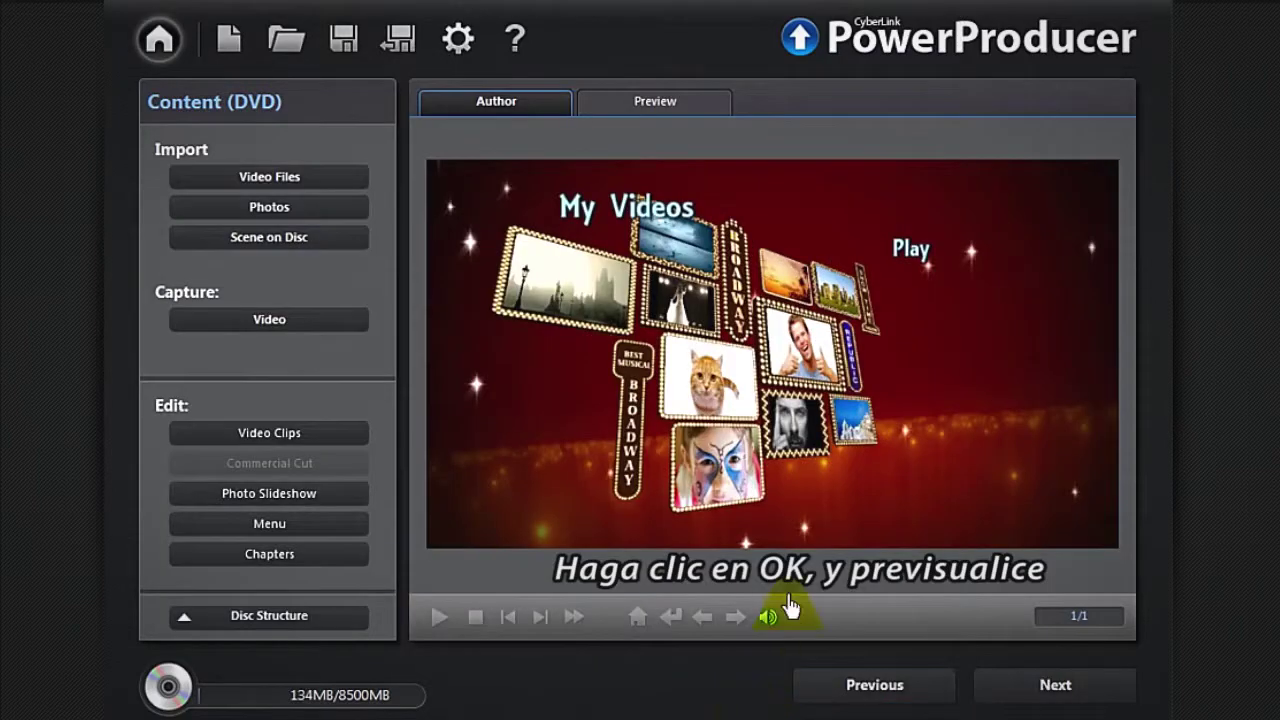
Step: Preview the disc, playing the slideshow from the Broadway menu's Play button
click(704, 110)
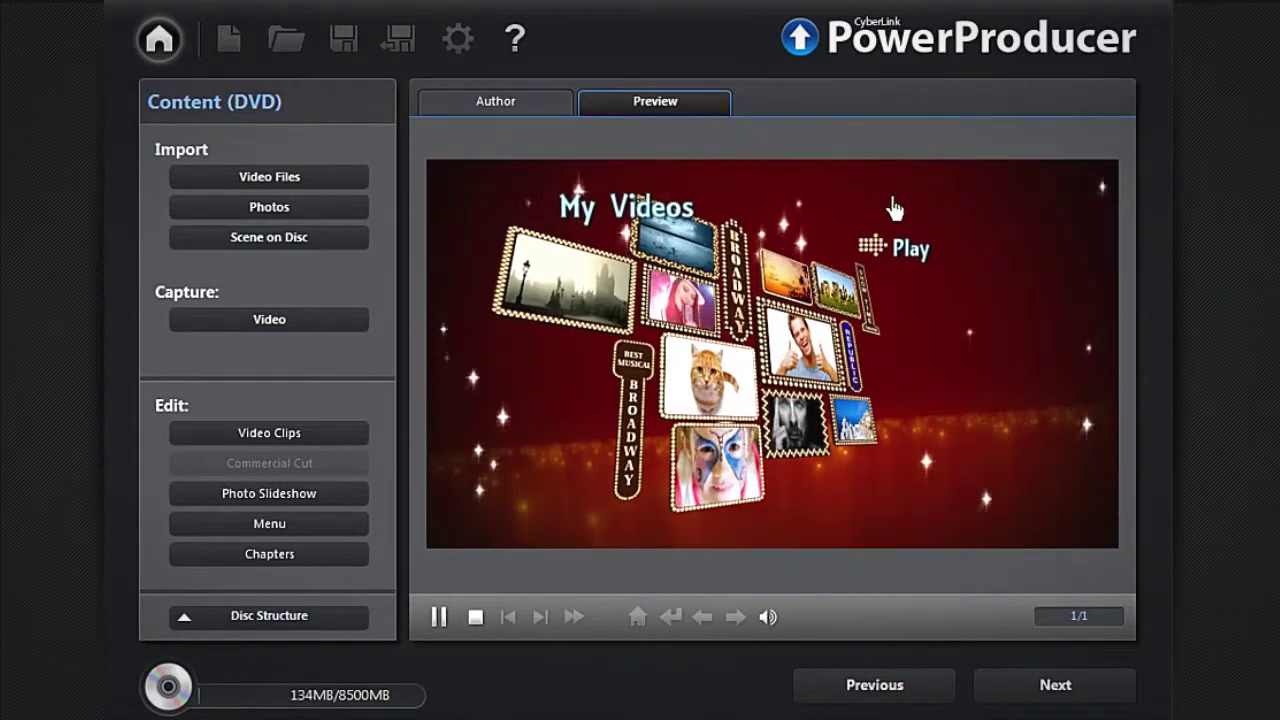
click(895, 208)
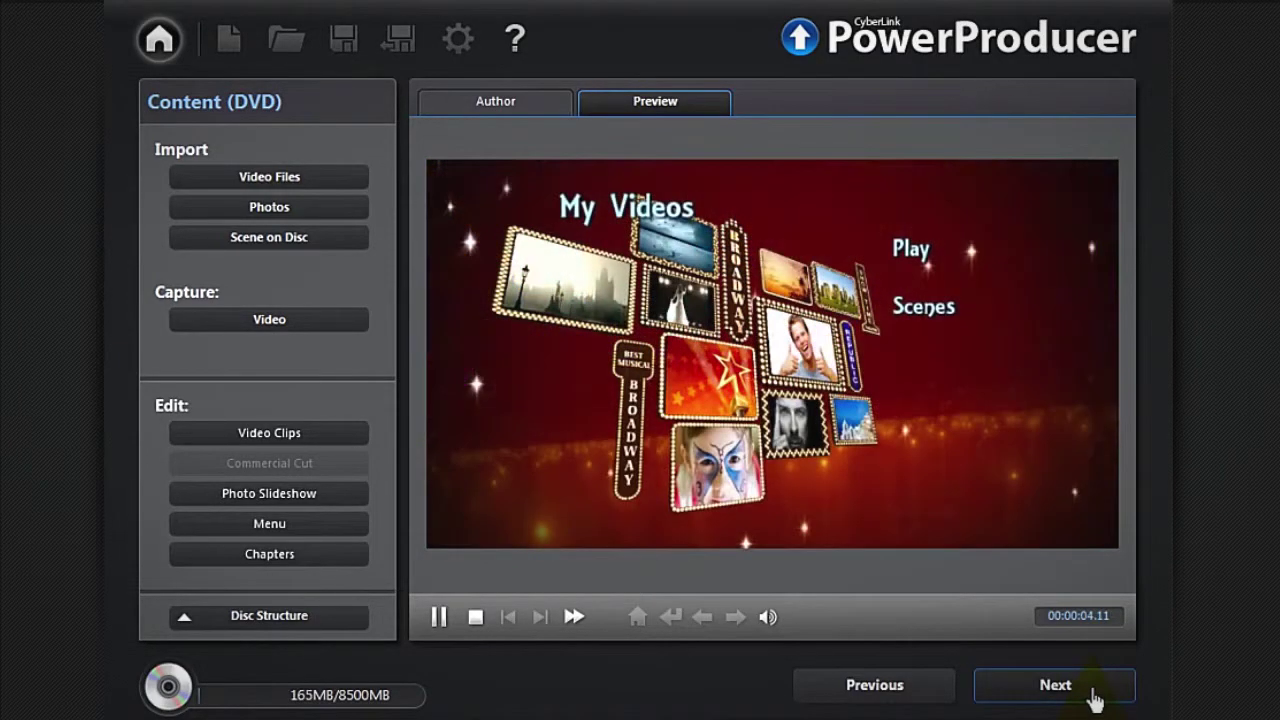
Step: Set the disc volume label to 'Show in Broadway' and start burning the DVD
click(1095, 700)
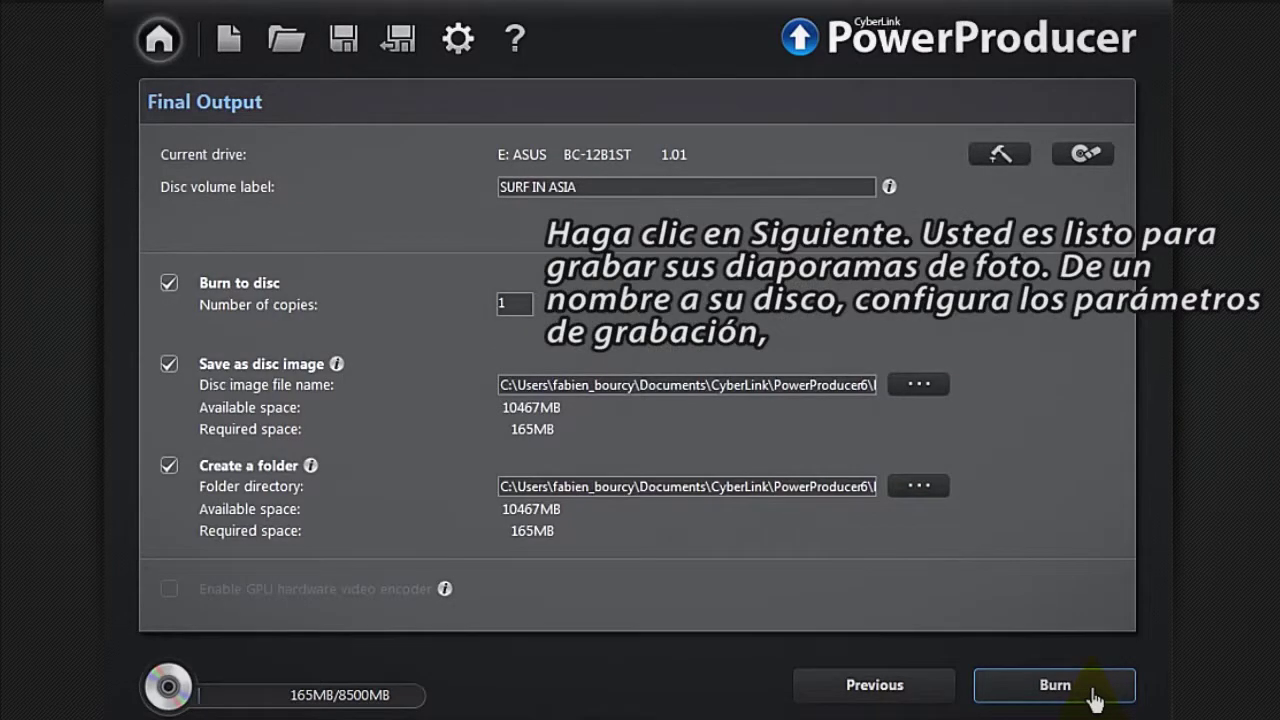
click(589, 187)
text(Sho)
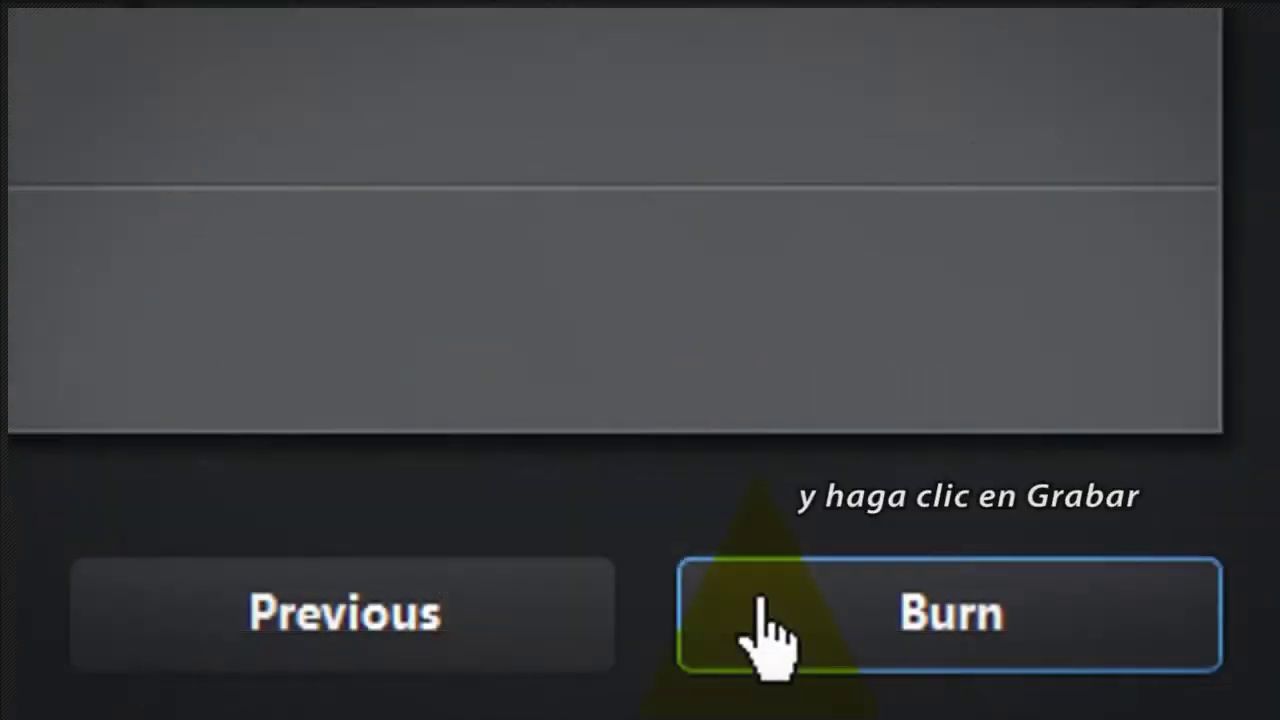
click(758, 600)
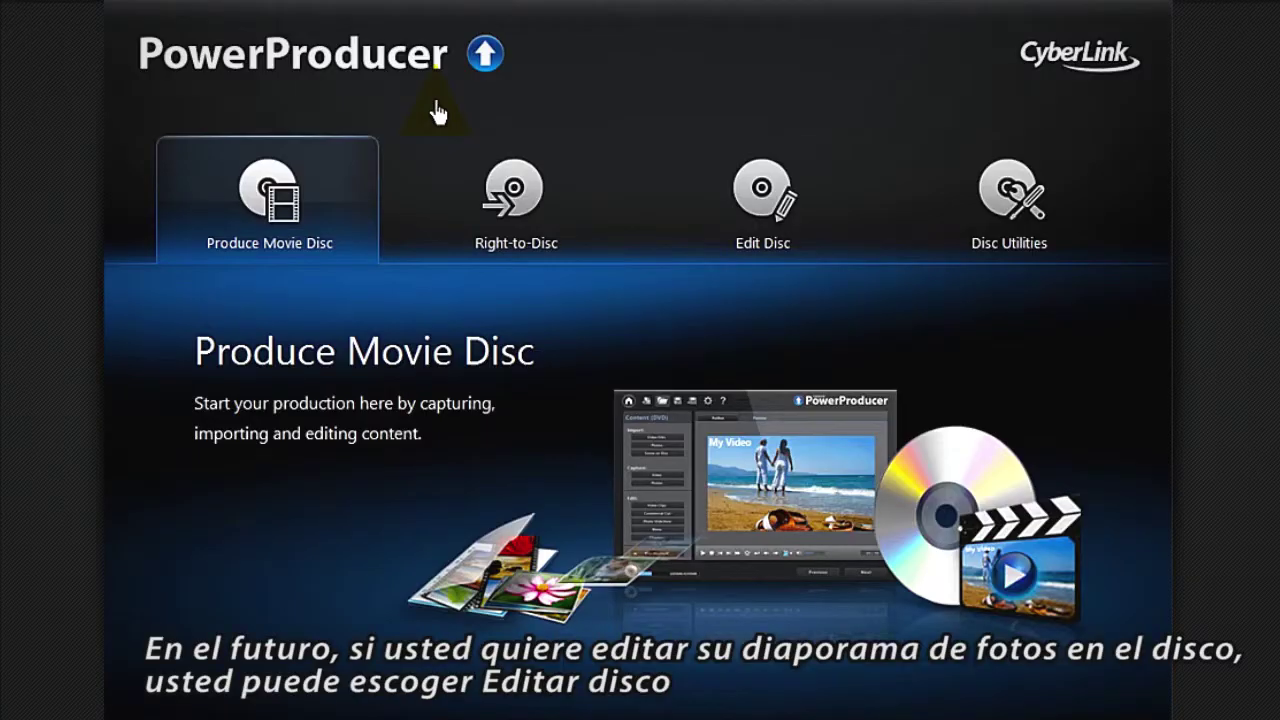
Step: From the start screen, open Disc Utilities to reach the Export to File option
mouse_move(704, 168)
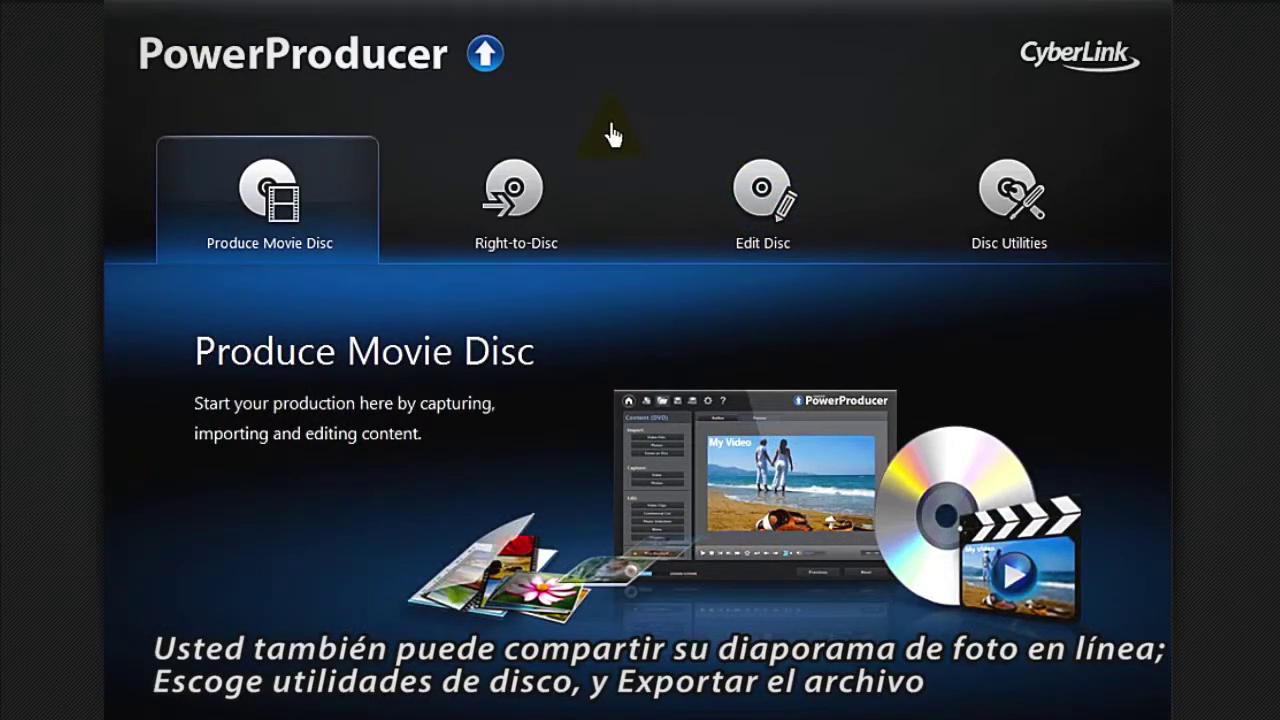
mouse_move(938, 153)
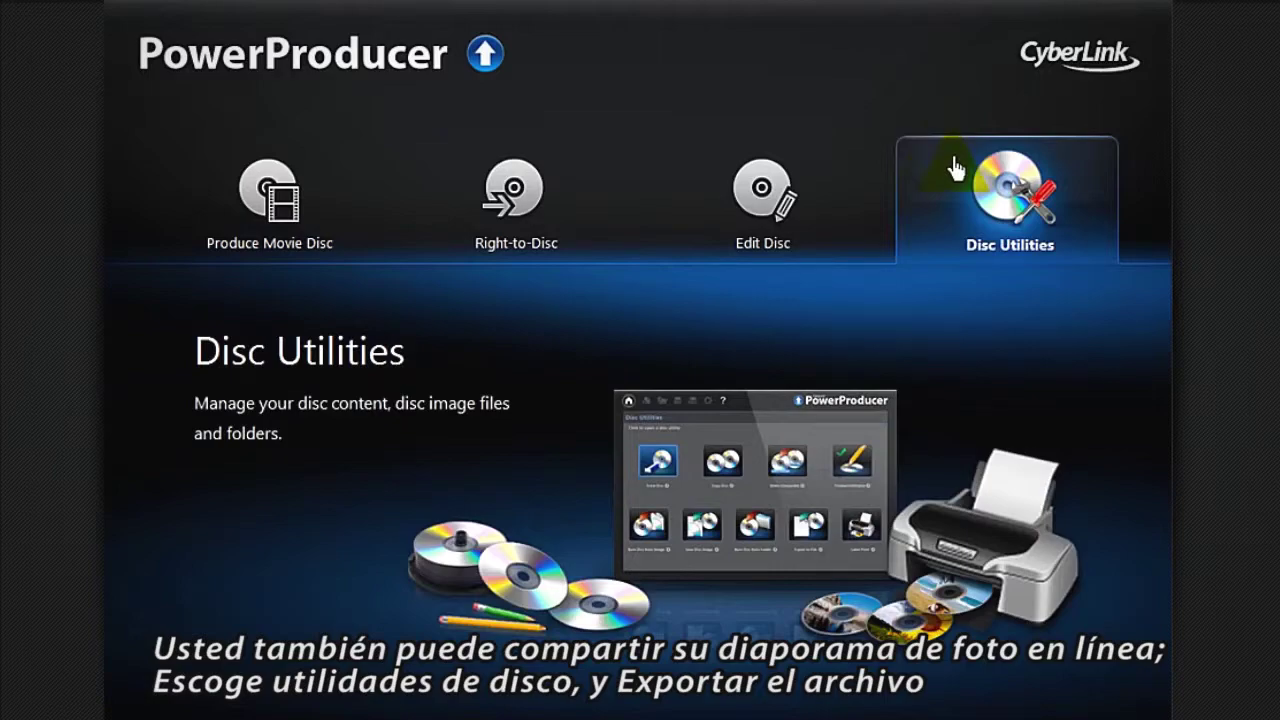
click(957, 167)
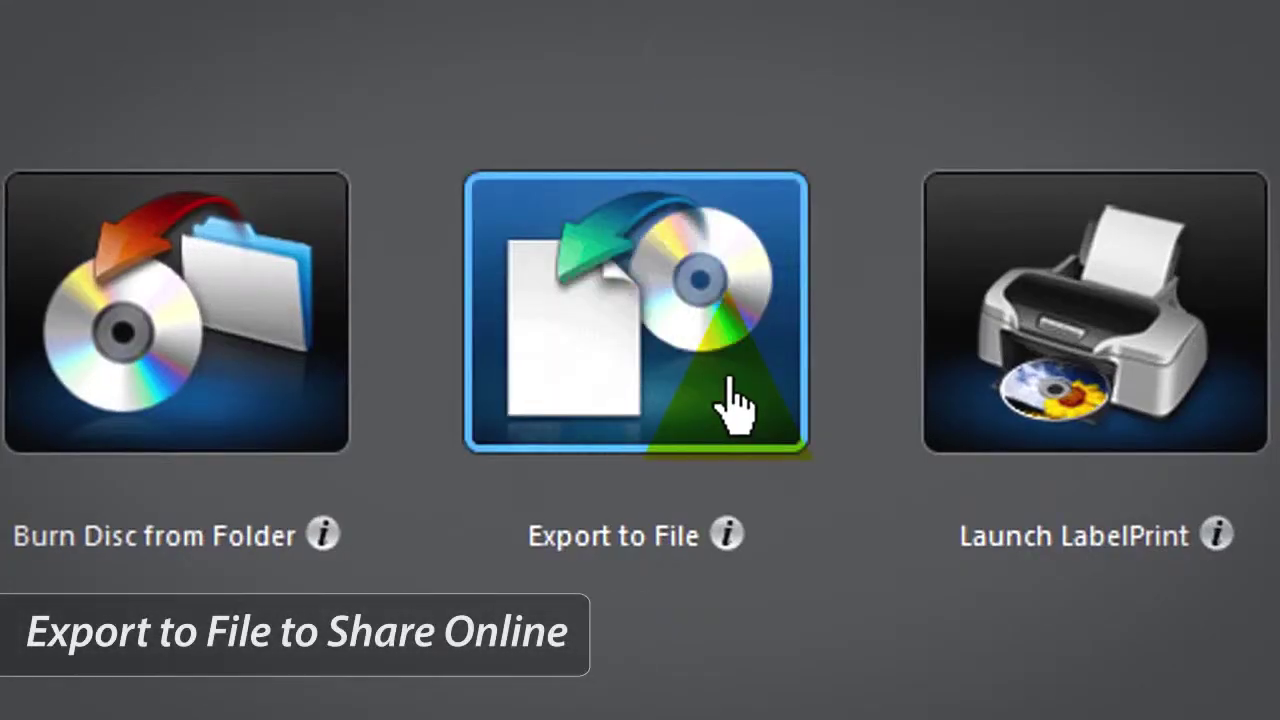